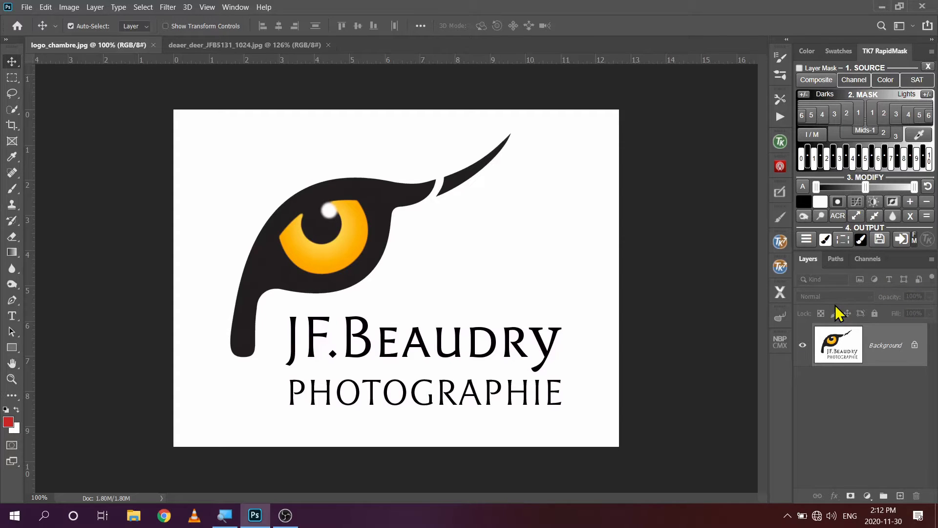
{"action": "left_click", "coordinate": [237, 8]}
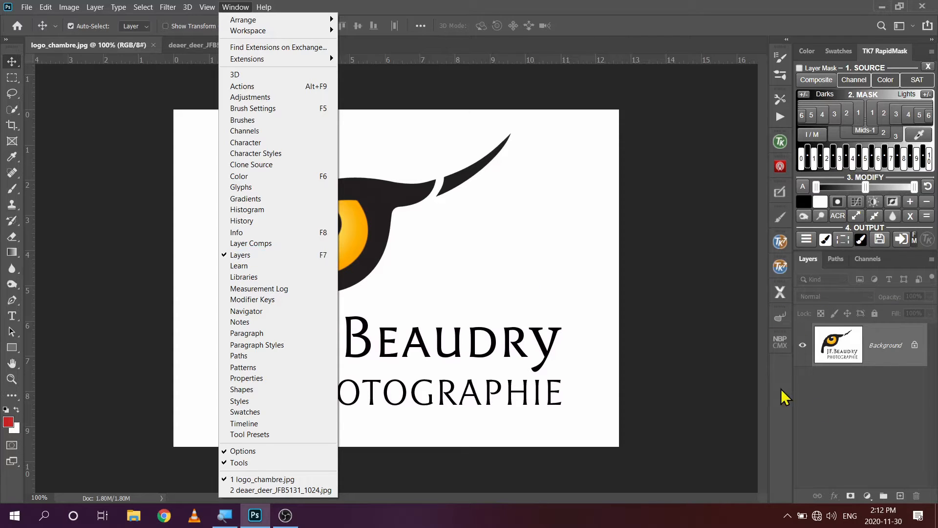
{"action": "left_click", "coordinate": [702, 313]}
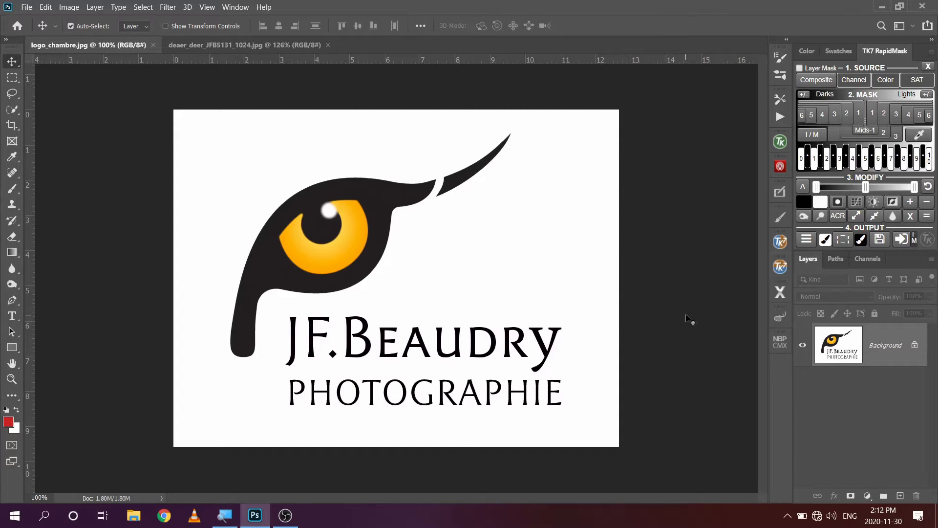
In the deer photo, brush a red scribble over the deer's body on a new layer and display large layer thumbnails.
{"action": "left_click", "coordinate": [283, 45]}
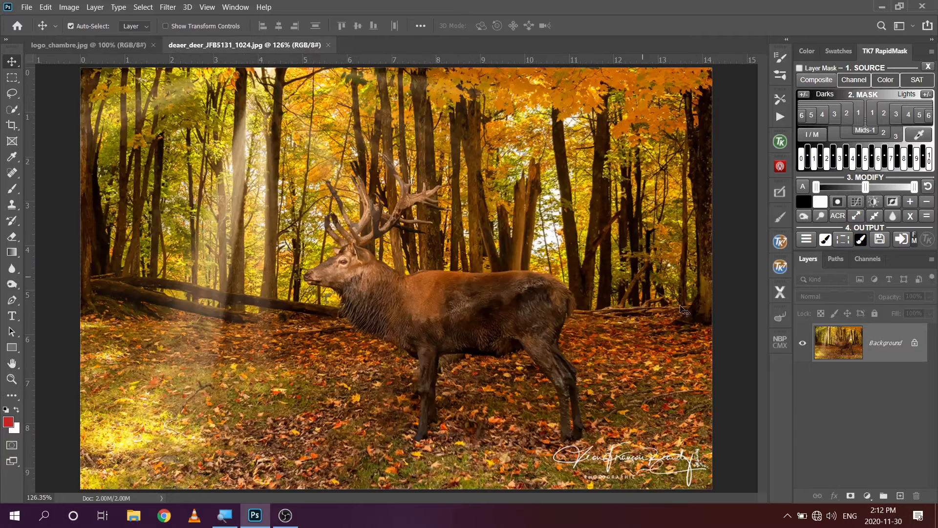
{"action": "left_click", "coordinate": [900, 496]}
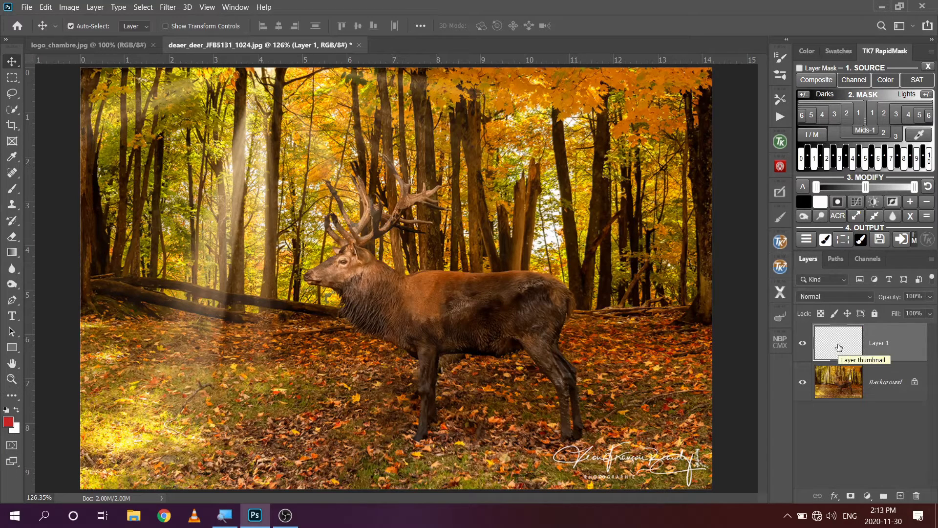
{"action": "left_click", "coordinate": [12, 188]}
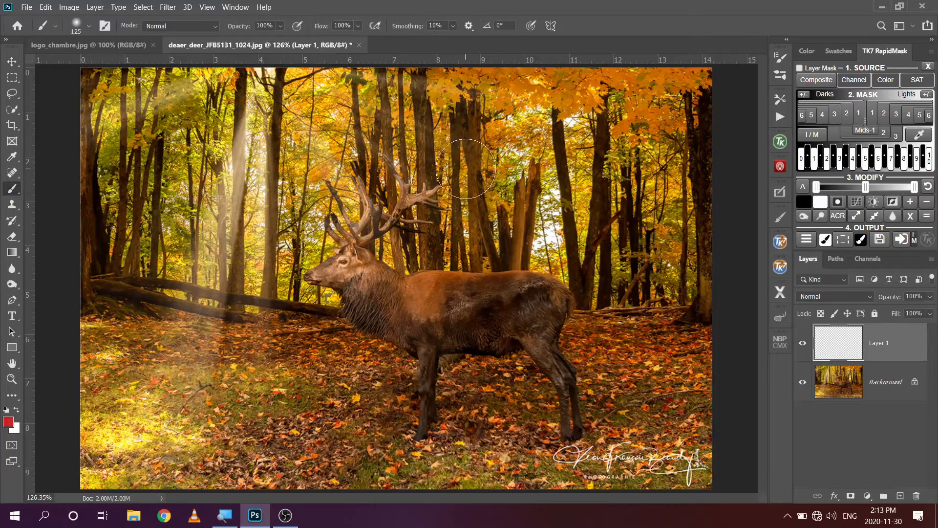
{"action": "mouse_move", "coordinate": [465, 168]}
{"action": "left_mouse_down"}
{"action": "mouse_move", "coordinate": [420, 298]}
{"action": "mouse_move", "coordinate": [446, 335]}
{"action": "mouse_move", "coordinate": [544, 160]}
{"action": "mouse_move", "coordinate": [565, 360]}
{"action": "mouse_move", "coordinate": [618, 236]}
{"action": "mouse_move", "coordinate": [567, 351]}
{"action": "mouse_move", "coordinate": [437, 394]}
{"action": "mouse_move", "coordinate": [483, 418]}
{"action": "mouse_move", "coordinate": [622, 395]}
{"action": "mouse_move", "coordinate": [667, 302]}
{"action": "left_mouse_up"}
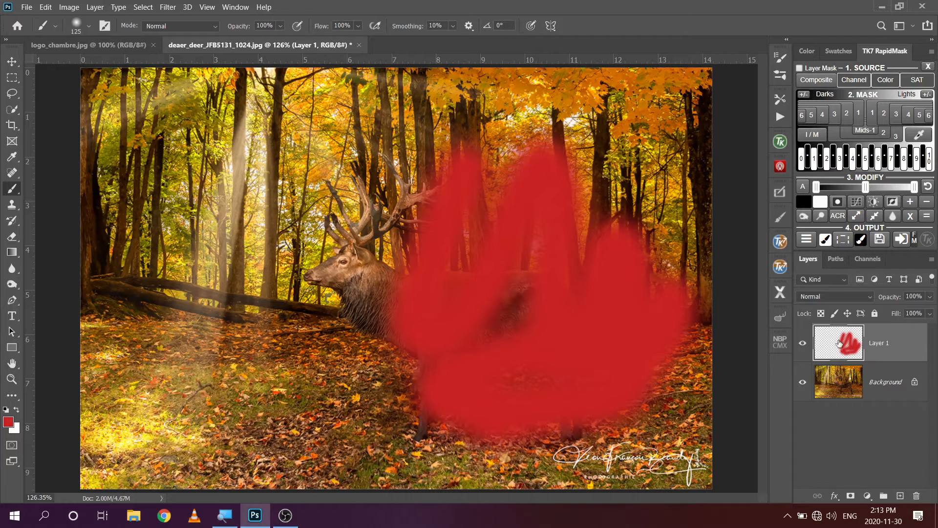
{"action": "right_click", "coordinate": [861, 449]}
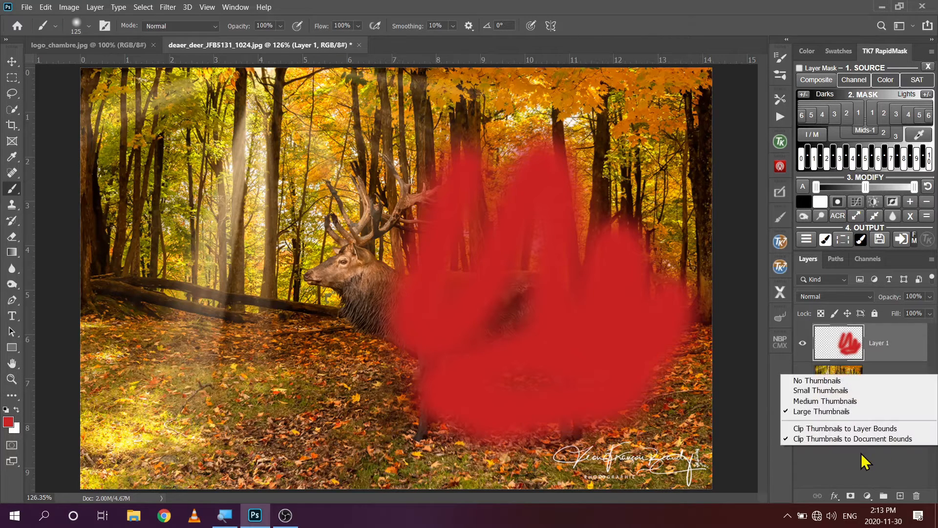
{"action": "left_click", "coordinate": [820, 412]}
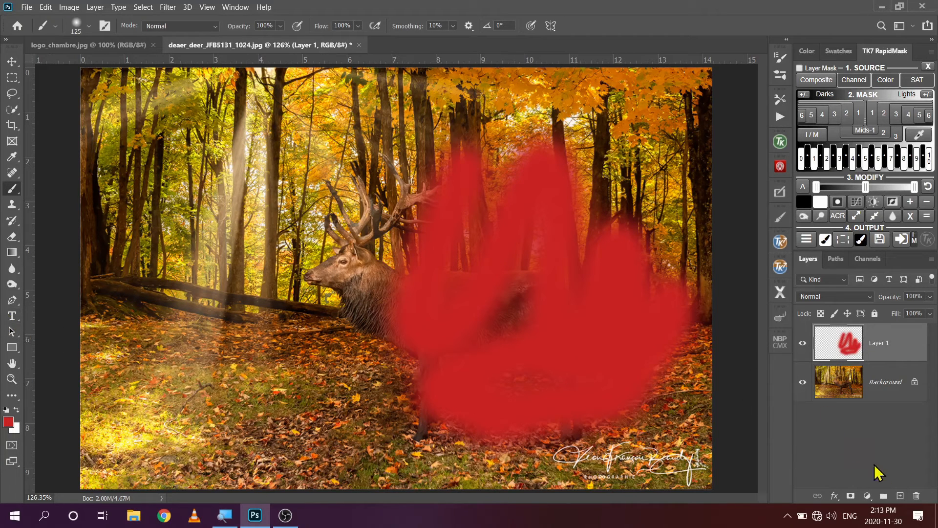
Add a yellow 72 pt "Lorem Ipsum" text on another new layer and place it over the leaves in the photo's lower-left area.
{"action": "left_click", "coordinate": [900, 496]}
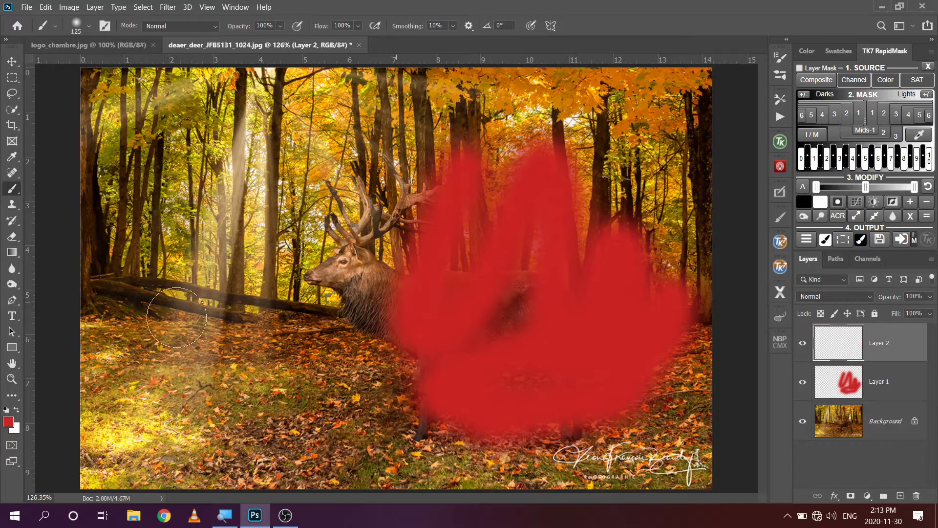
{"action": "left_click", "coordinate": [12, 316]}
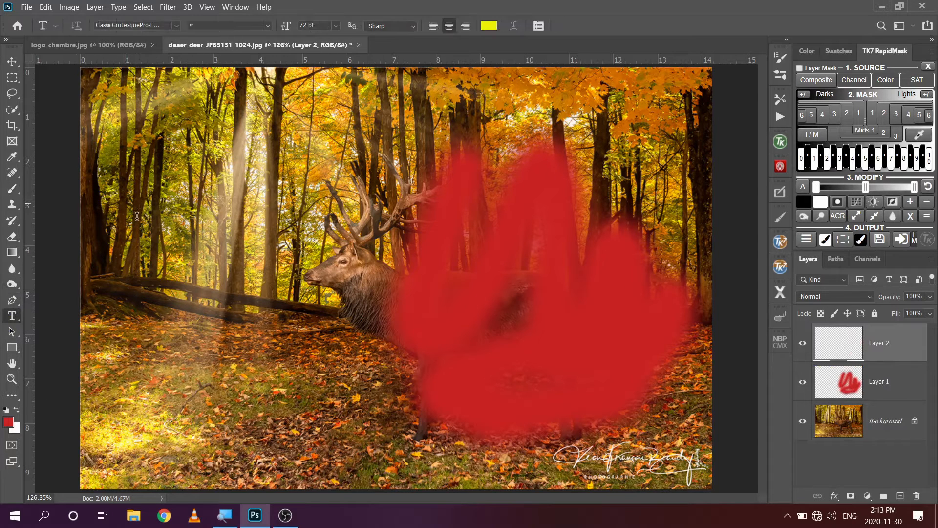
{"action": "left_click", "coordinate": [139, 215]}
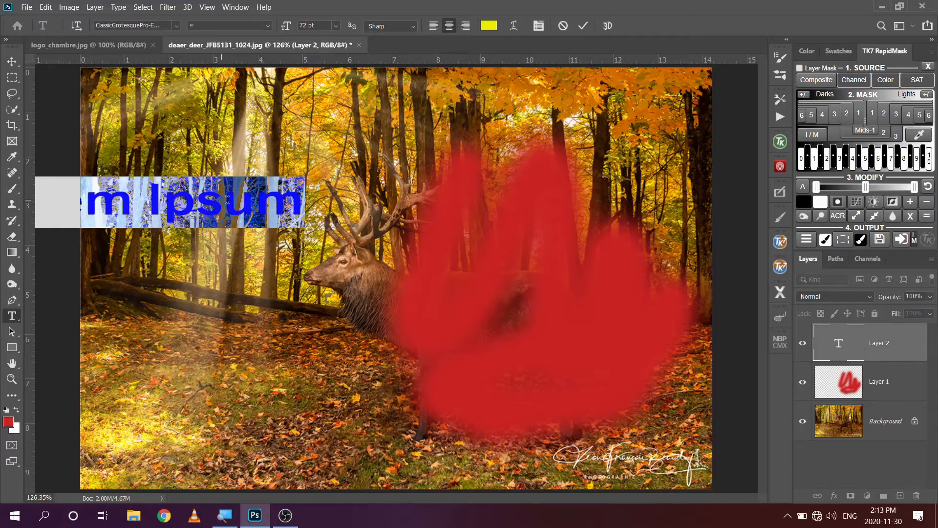
{"action": "left_click", "coordinate": [12, 63]}
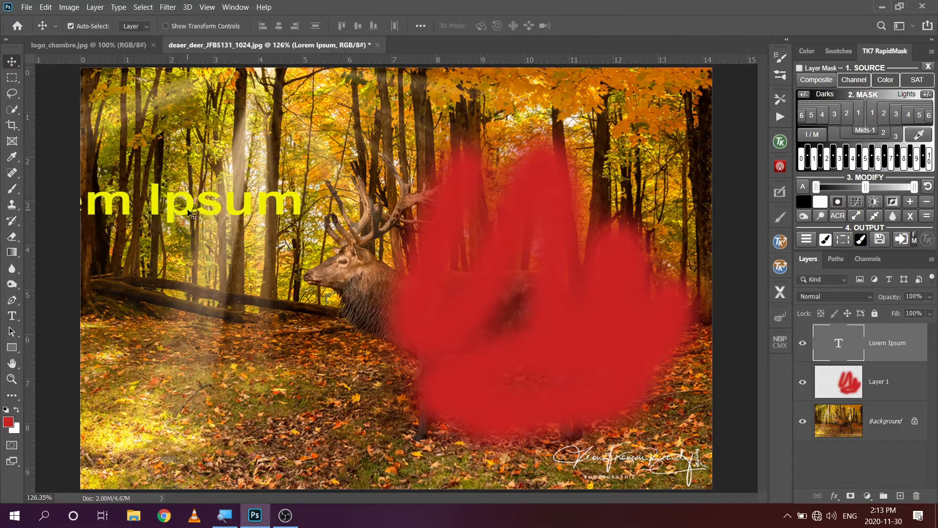
{"action": "left_click_drag", "start_coordinate": [188, 213], "coordinate": [327, 430]}
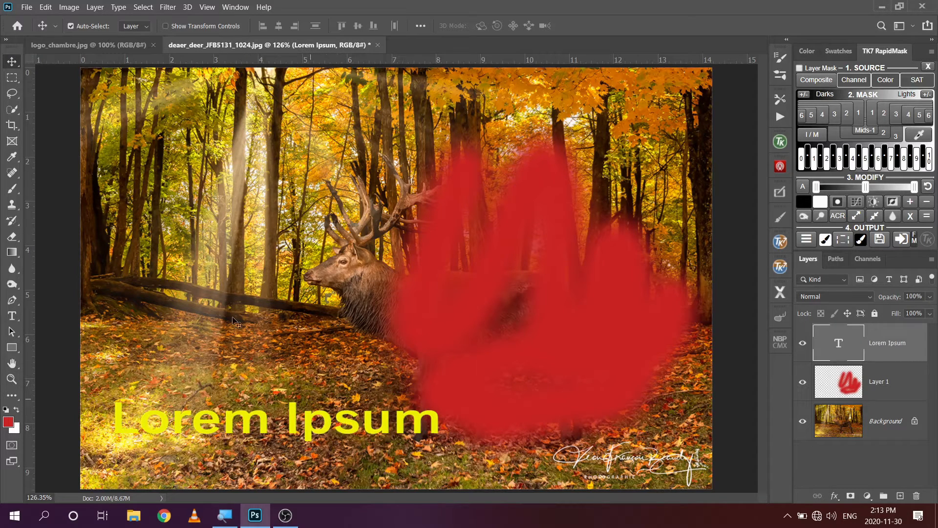
Switch to logo_chambre.jpg, select the entire canvas and copy the logo image.
{"action": "key", "text": "ctrl+Tab"}
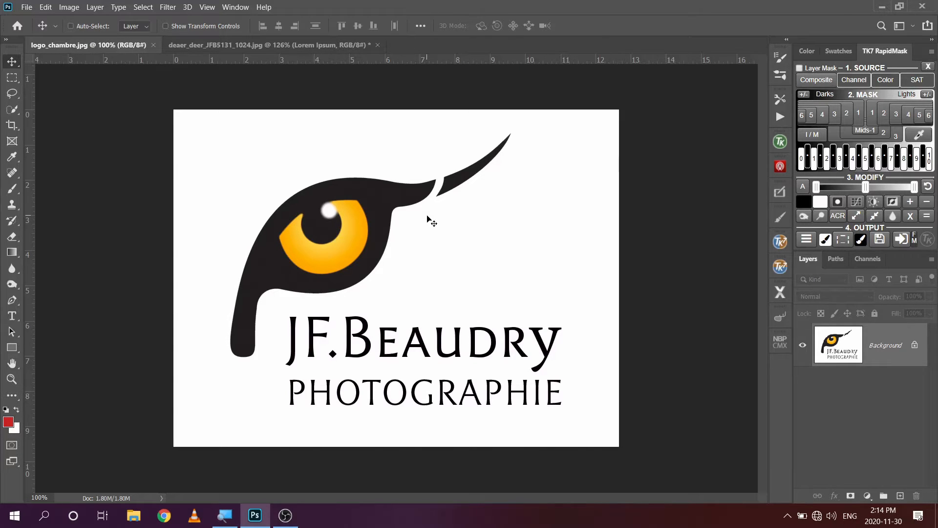
{"action": "key", "text": "ctrl+a"}
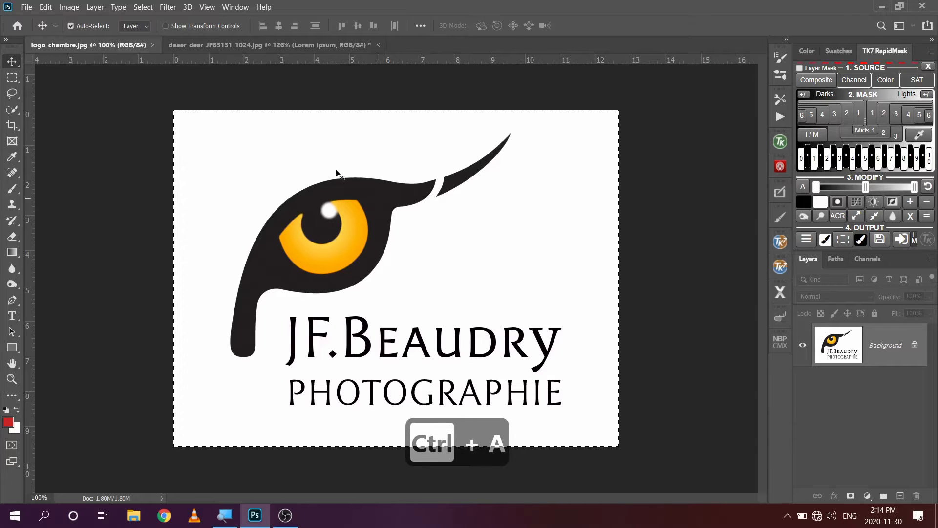
{"action": "left_click", "coordinate": [46, 7]}
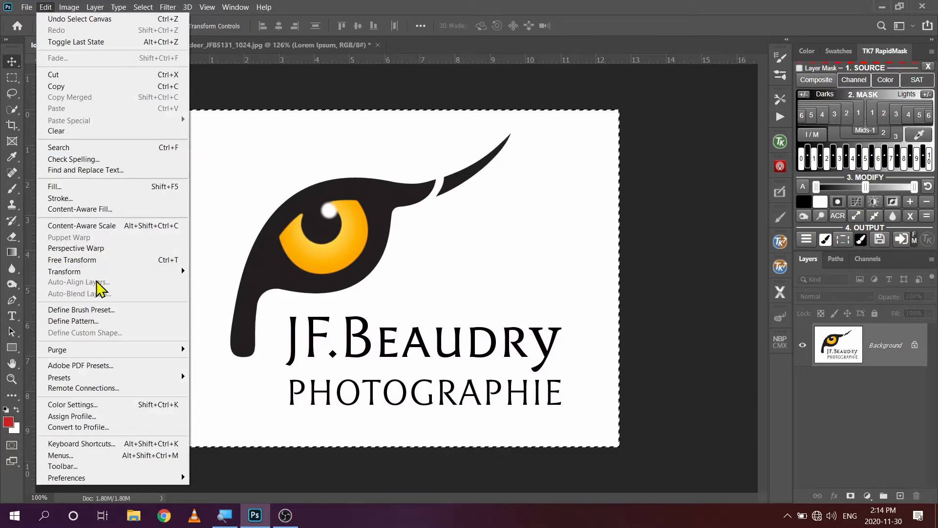
{"action": "left_click", "coordinate": [90, 87]}
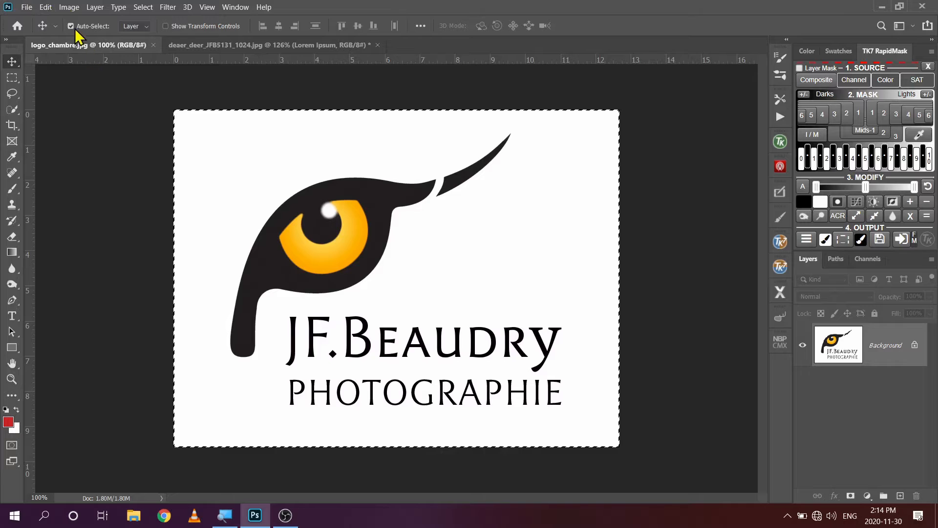
{"action": "left_click", "coordinate": [46, 7]}
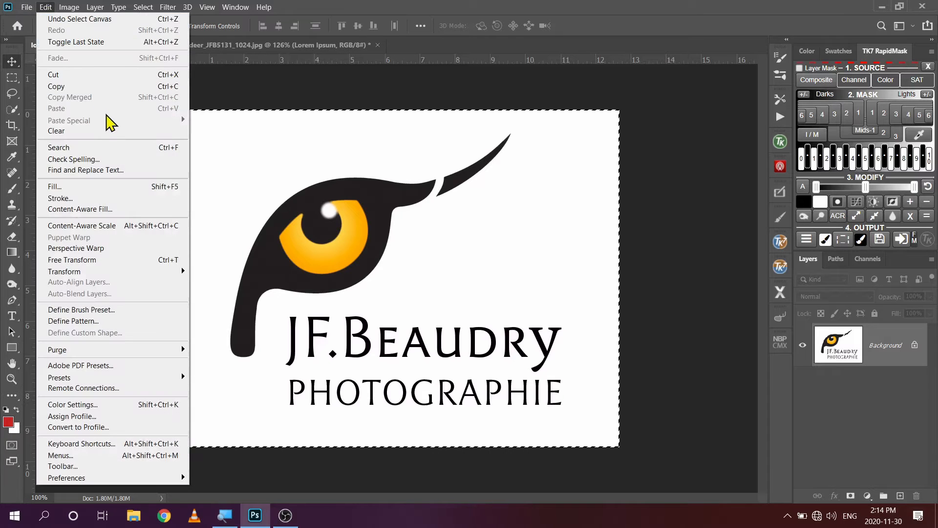
{"action": "left_click", "coordinate": [96, 86]}
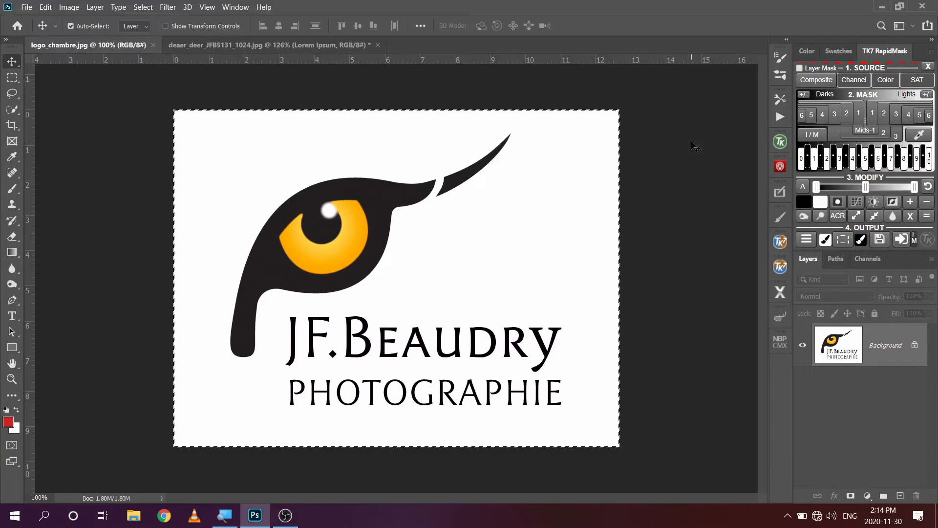
{"action": "key", "text": "ctrl+c"}
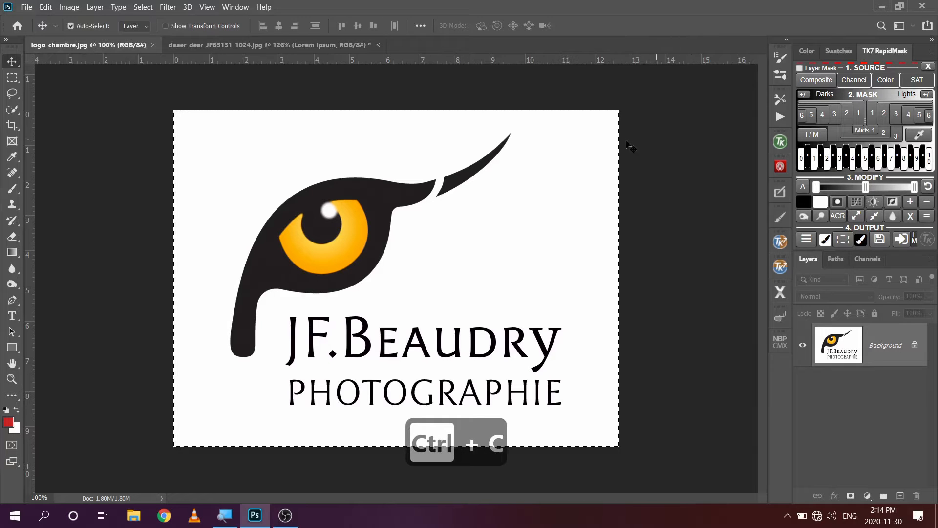
Paste the copied logo as a new layer into the deer photo document.
{"action": "left_click", "coordinate": [337, 45]}
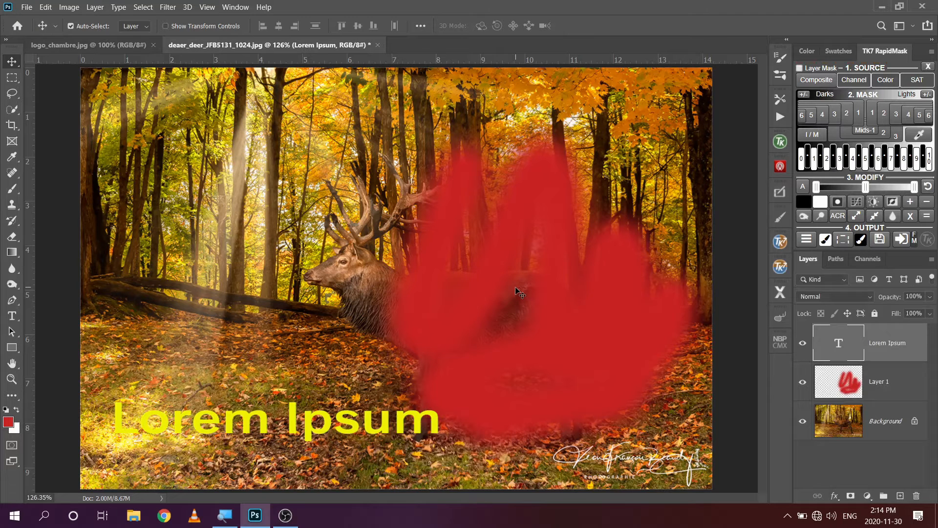
{"action": "key", "text": "ctrl+v"}
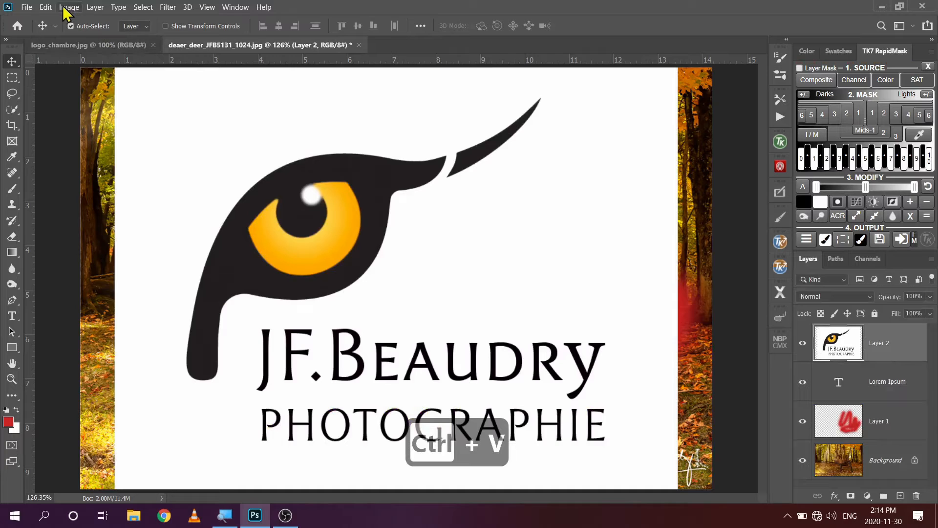
{"action": "left_click", "coordinate": [47, 9]}
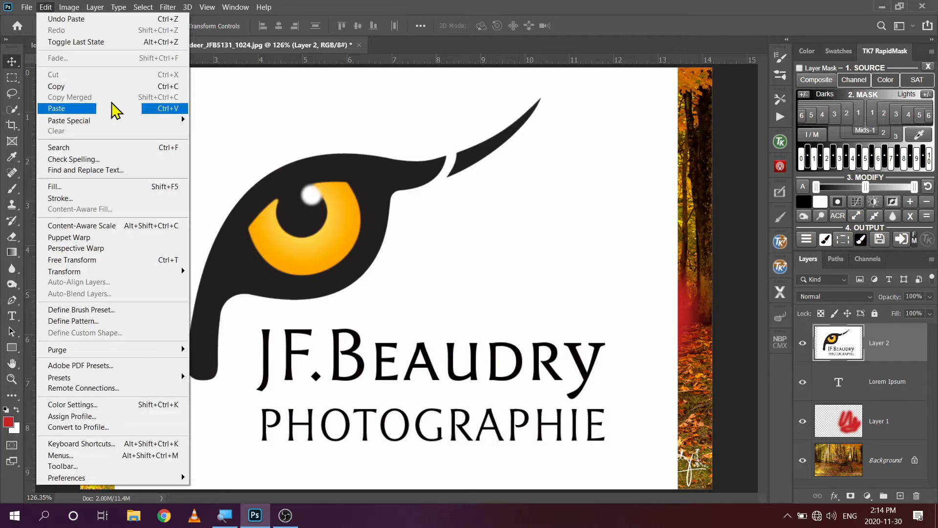
{"action": "left_click", "coordinate": [723, 23]}
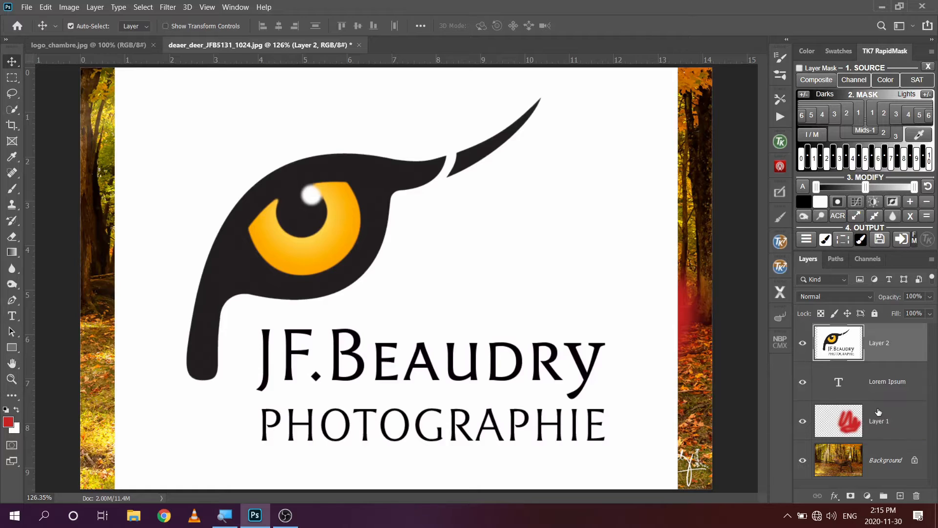
Move the red scribble layer between the logo layer and the Lorem Ipsum text layer.
{"action": "left_click", "coordinate": [892, 427]}
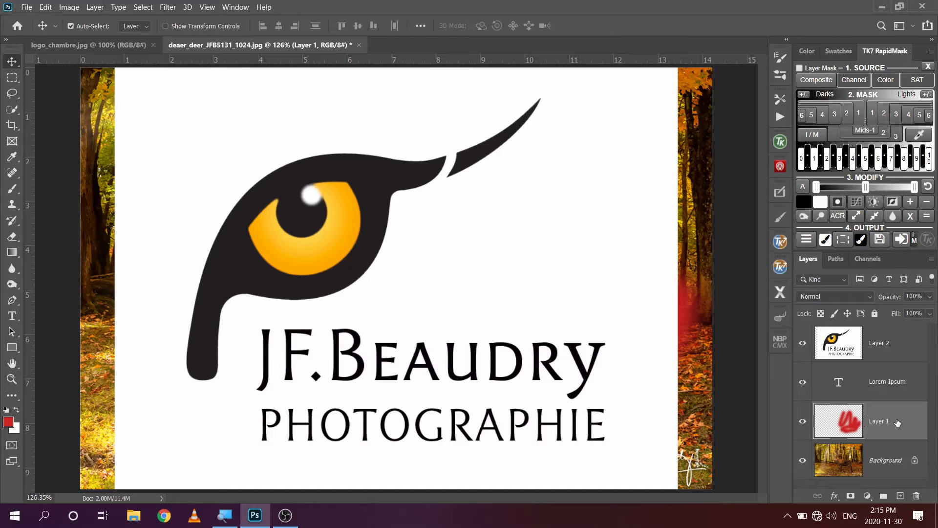
{"action": "left_click_drag", "start_coordinate": [897, 422], "coordinate": [896, 333]}
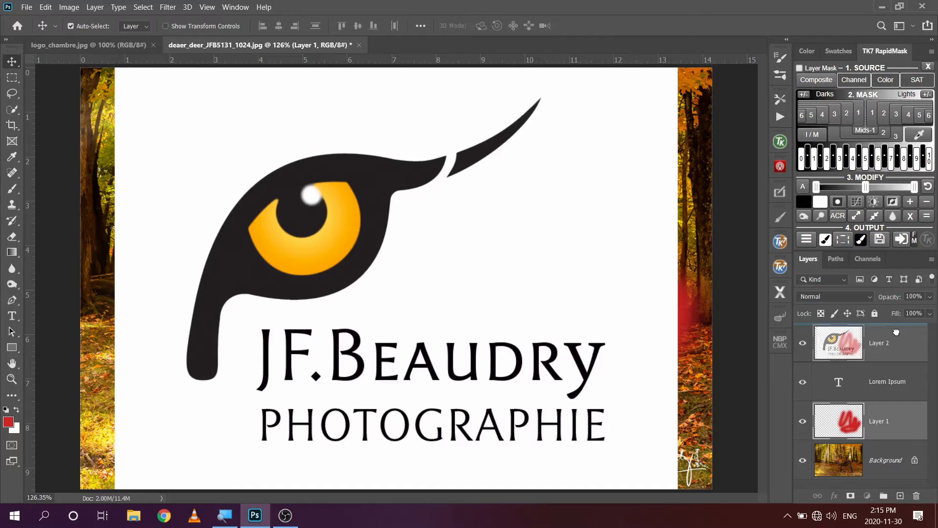
{"action": "left_click_drag", "start_coordinate": [897, 333], "coordinate": [899, 362]}
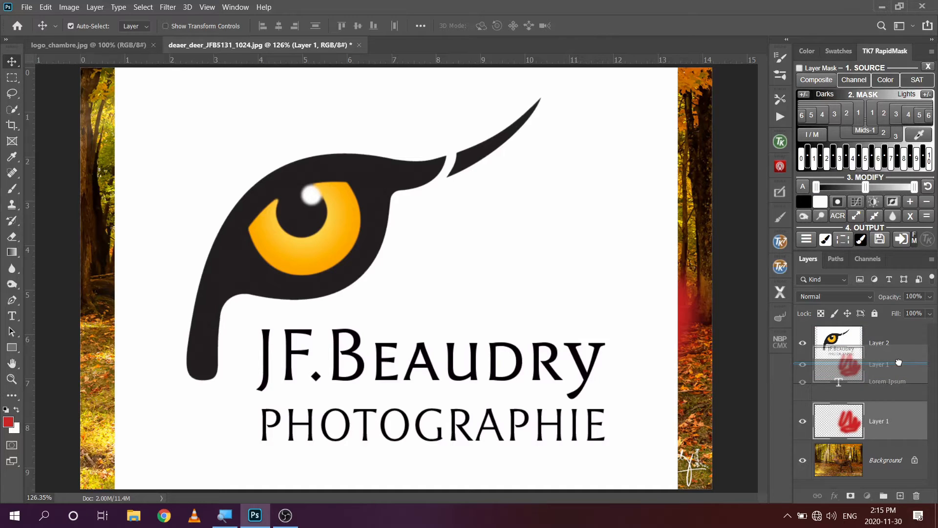
{"action": "left_click_drag", "start_coordinate": [899, 362], "coordinate": [899, 364]}
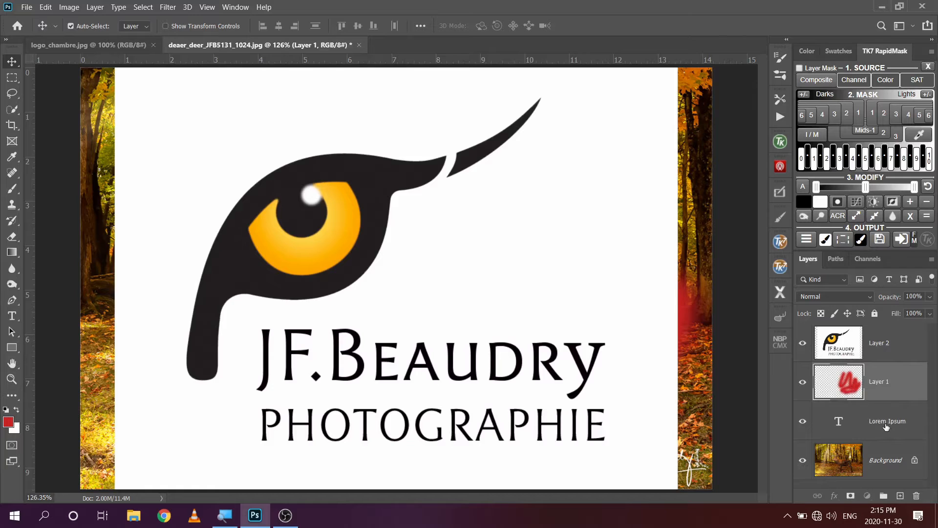
Bring the Lorem Ipsum text layer above the logo and place the red scribble layer on top of the stack.
{"action": "left_click_drag", "start_coordinate": [886, 427], "coordinate": [895, 329]}
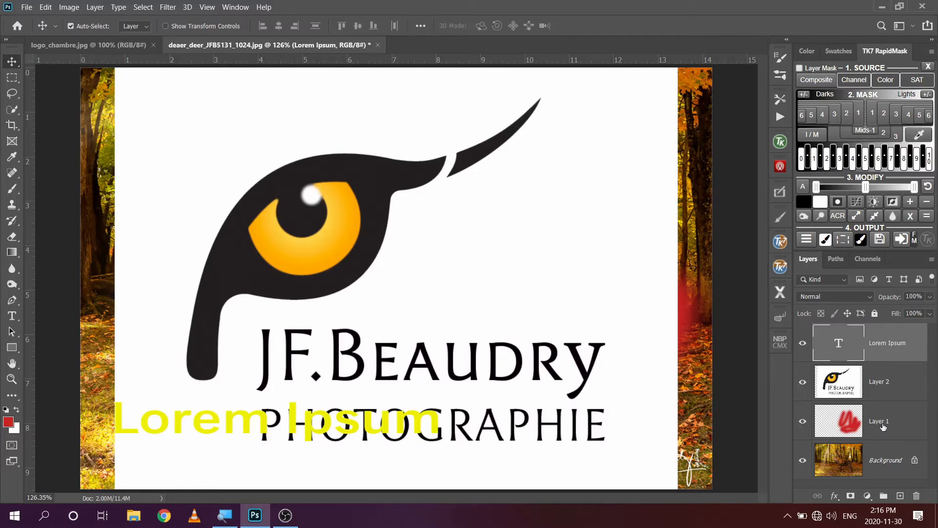
{"action": "left_click_drag", "start_coordinate": [887, 424], "coordinate": [893, 332]}
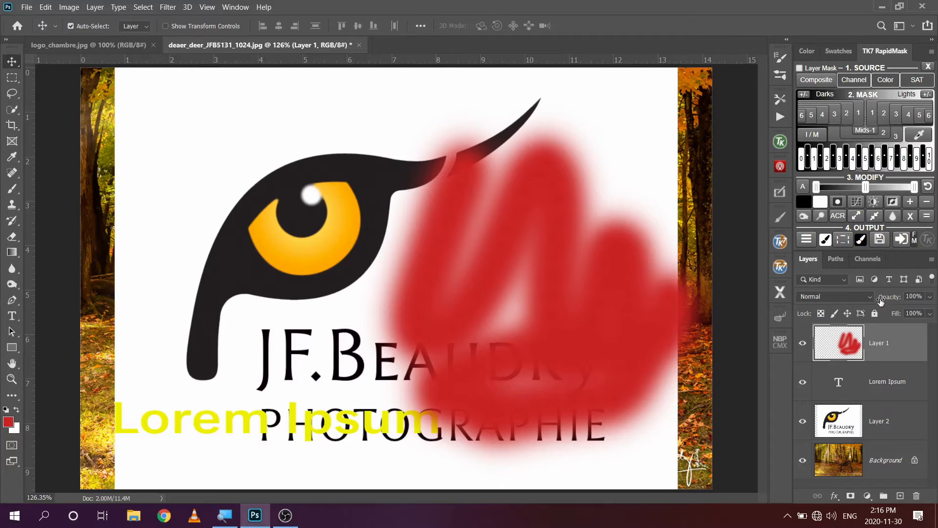
Lower the red scribble layer's opacity to 45% and restore it to 100%.
{"action": "left_click", "coordinate": [930, 297]}
{"action": "mouse_move", "coordinate": [928, 311]}
{"action": "left_mouse_down"}
{"action": "mouse_move", "coordinate": [888, 313]}
{"action": "mouse_move", "coordinate": [919, 313]}
{"action": "mouse_move", "coordinate": [906, 313]}
{"action": "left_mouse_up"}
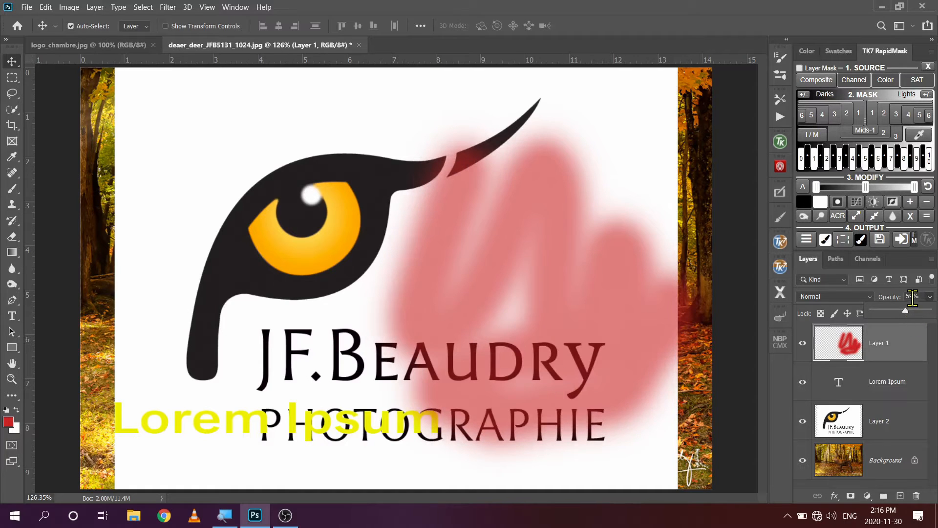
{"action": "left_click", "coordinate": [913, 296]}
{"action": "type", "text": "45"}
{"action": "key", "text": "Return"}
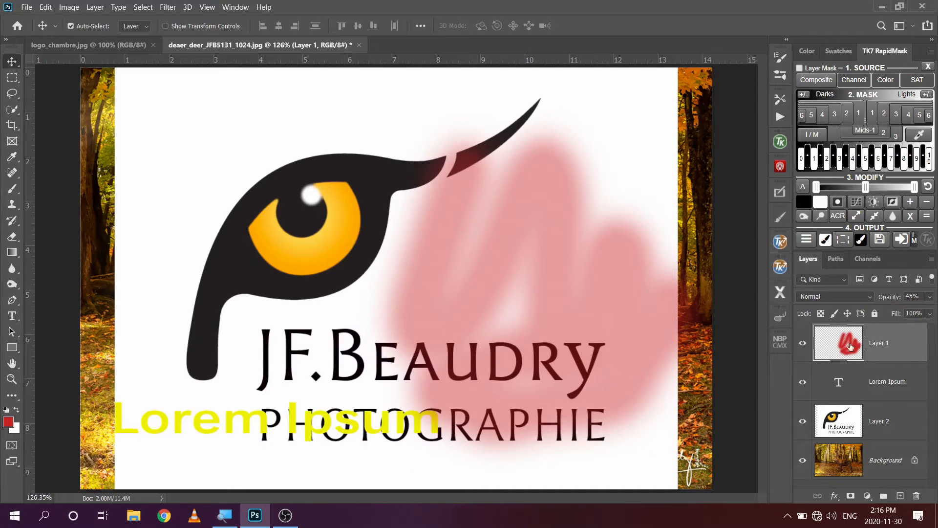
{"action": "left_click", "coordinate": [929, 297]}
{"action": "left_click_drag", "start_coordinate": [898, 310], "coordinate": [935, 314]}
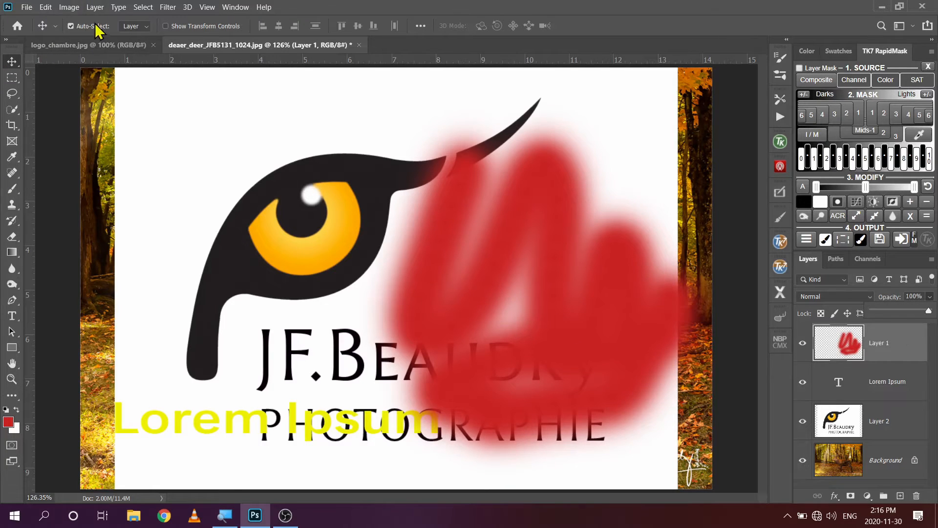
Scale the red scribble layer to about 61% and move it beside the logo's eye, overlapping the tops of the lettering.
{"action": "left_click", "coordinate": [46, 7]}
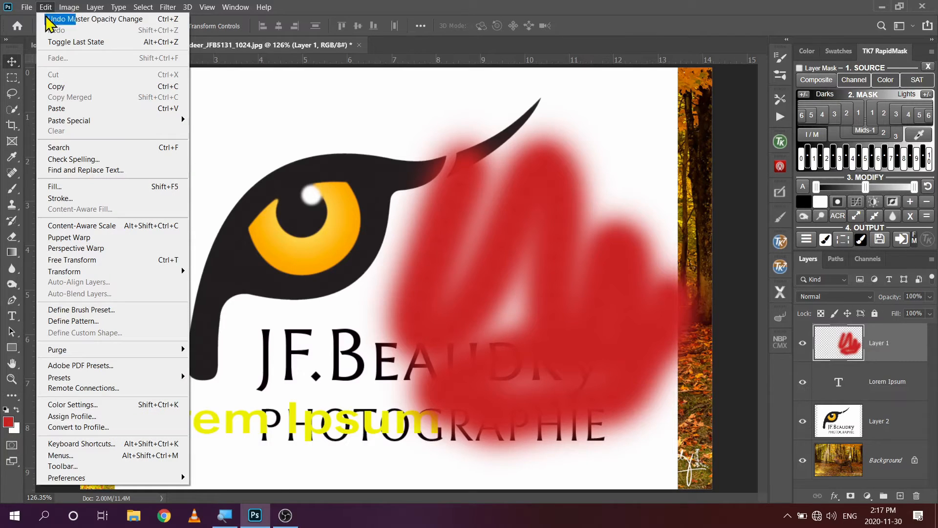
{"action": "mouse_move", "coordinate": [88, 277]}
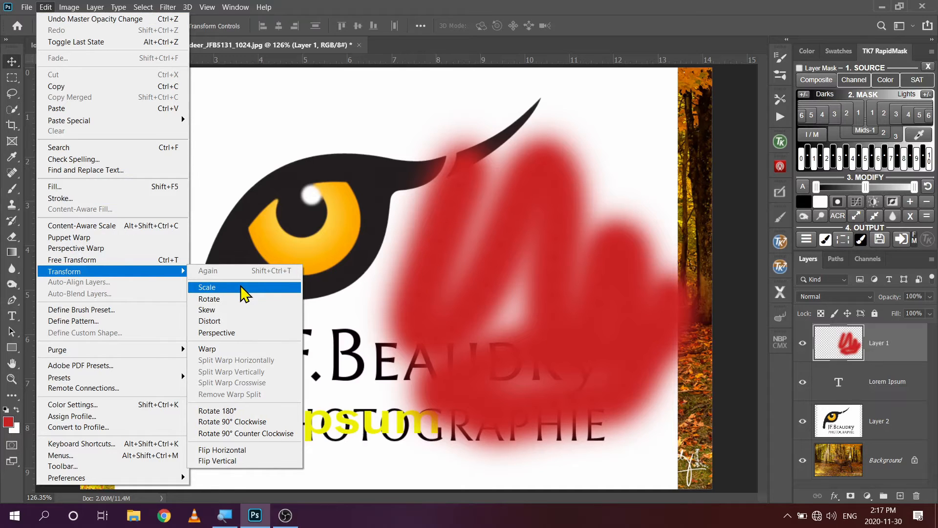
{"action": "left_click", "coordinate": [242, 291]}
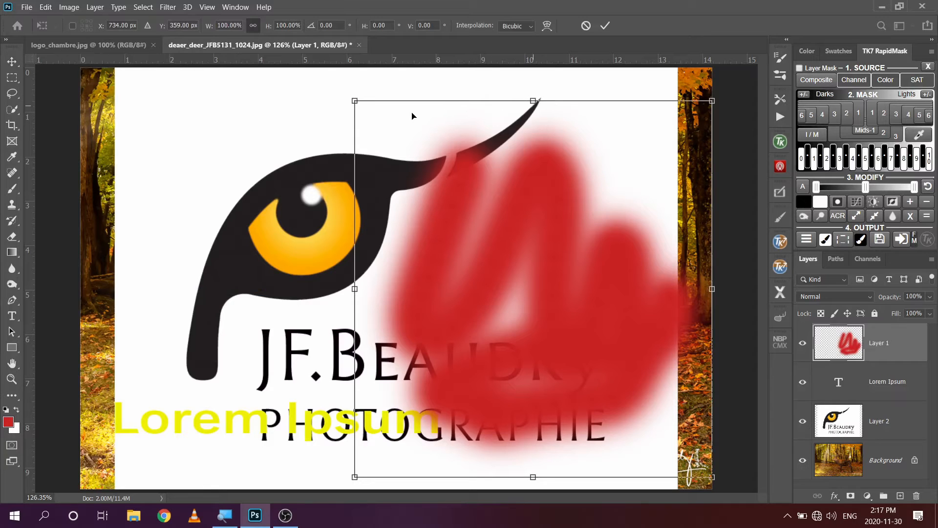
{"action": "left_click_drag", "start_coordinate": [355, 101], "coordinate": [450, 276]}
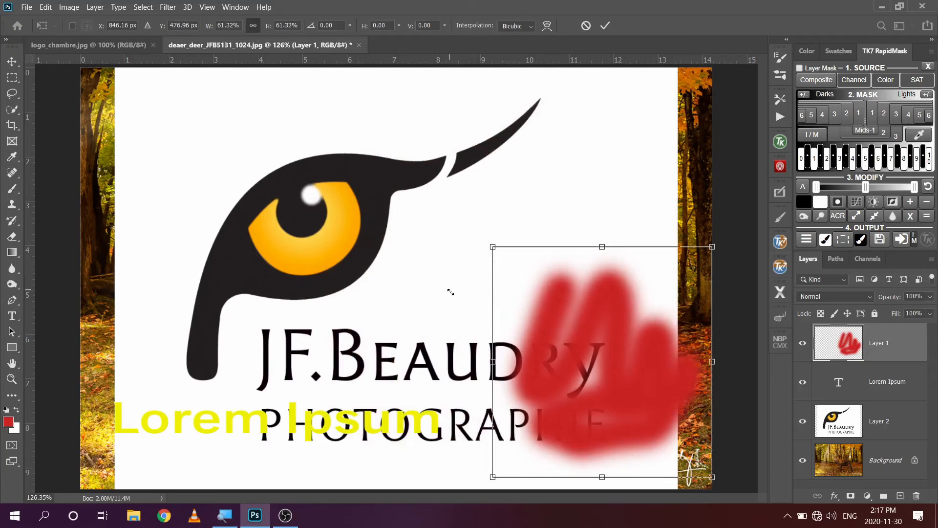
{"action": "left_click_drag", "start_coordinate": [632, 385], "coordinate": [527, 294]}
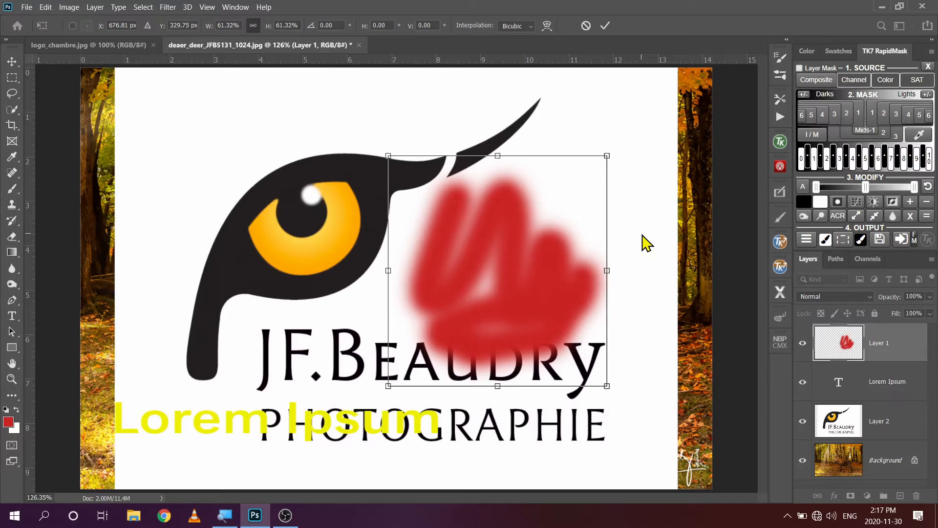
{"action": "key", "text": "Return"}
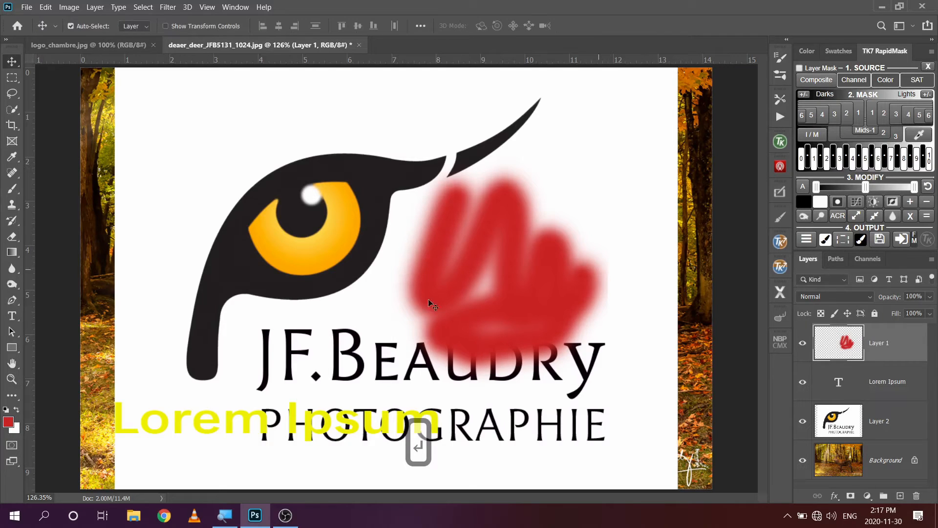
{"action": "mouse_move", "coordinate": [524, 336]}
{"action": "left_mouse_down"}
{"action": "mouse_move", "coordinate": [342, 209]}
{"action": "mouse_move", "coordinate": [339, 293]}
{"action": "mouse_move", "coordinate": [576, 341]}
{"action": "mouse_move", "coordinate": [592, 306]}
{"action": "mouse_move", "coordinate": [533, 330]}
{"action": "left_mouse_up"}
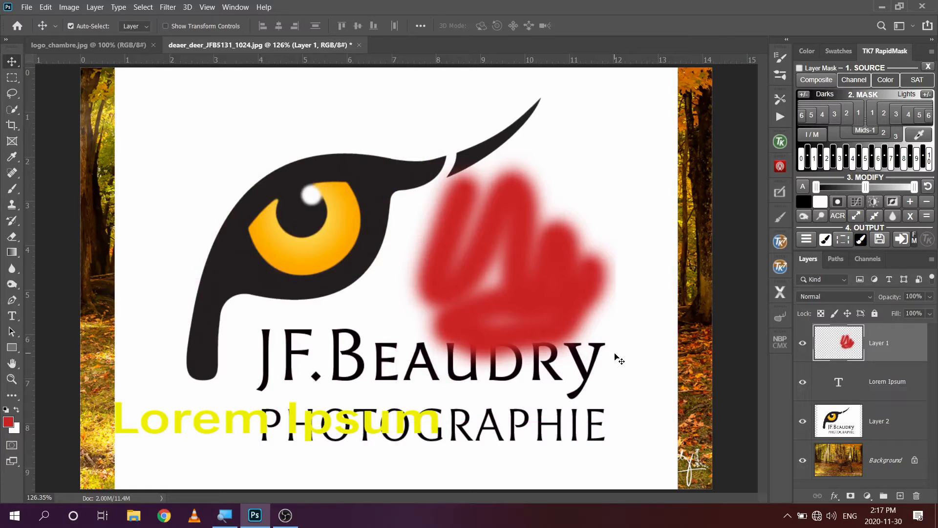
Move the logo layer above the Lorem Ipsum text layer, directly beneath the red scribble layer.
{"action": "left_click", "coordinate": [900, 429]}
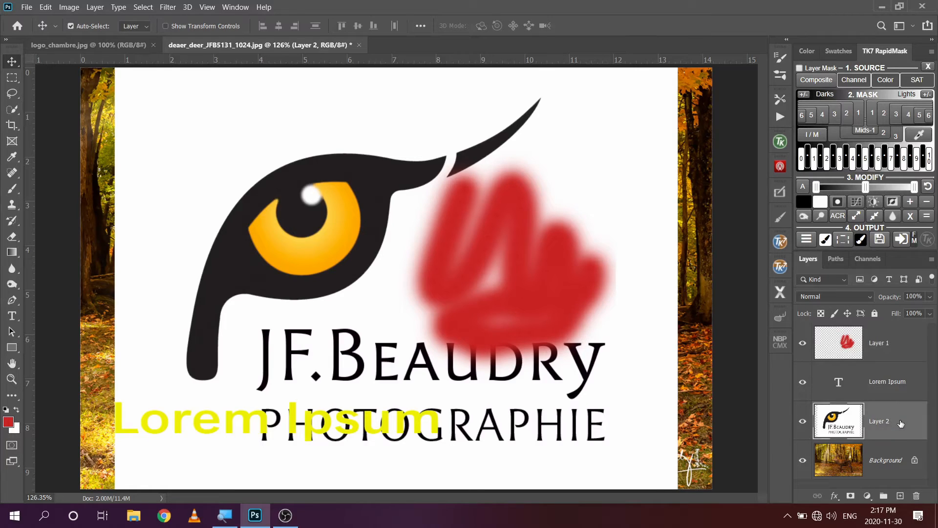
{"action": "left_click_drag", "start_coordinate": [901, 424], "coordinate": [908, 381]}
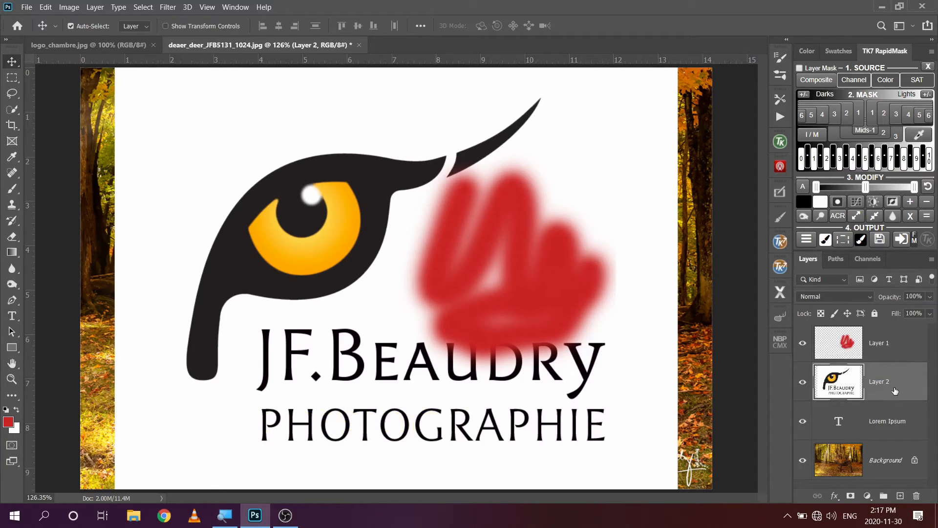
Scale the scribble and logo layers together to about 91%, shift them toward the photo's upper-right corner, and undo the transform.
{"action": "left_click", "coordinate": [898, 345], "text": "shift"}
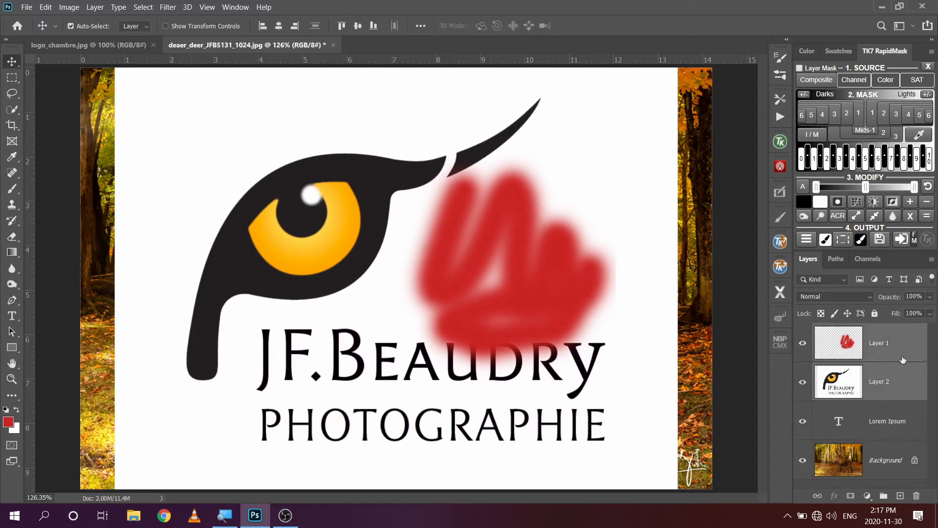
{"action": "left_click", "coordinate": [48, 8]}
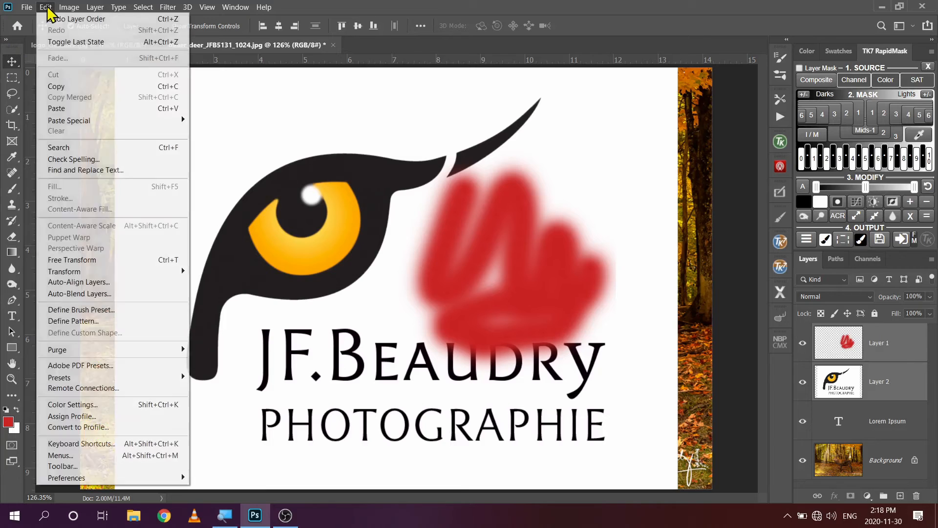
{"action": "mouse_move", "coordinate": [177, 278]}
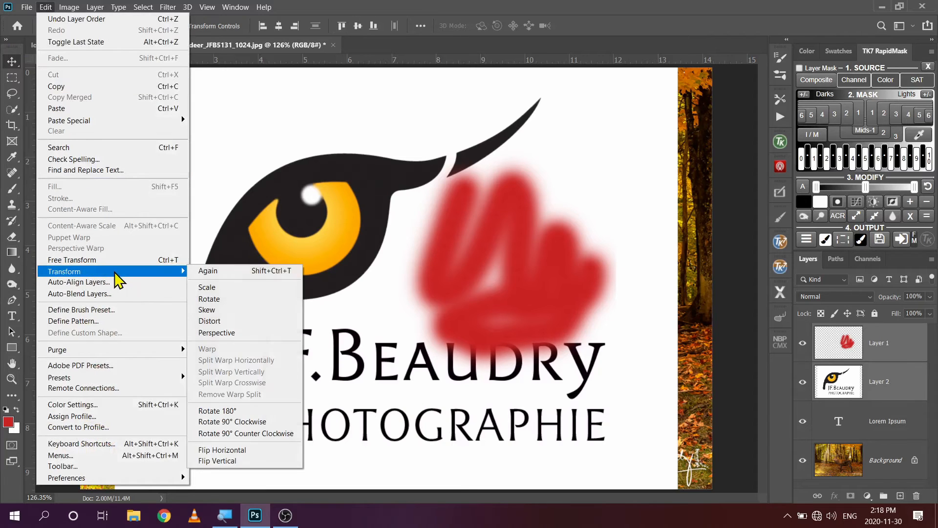
{"action": "left_click", "coordinate": [295, 288]}
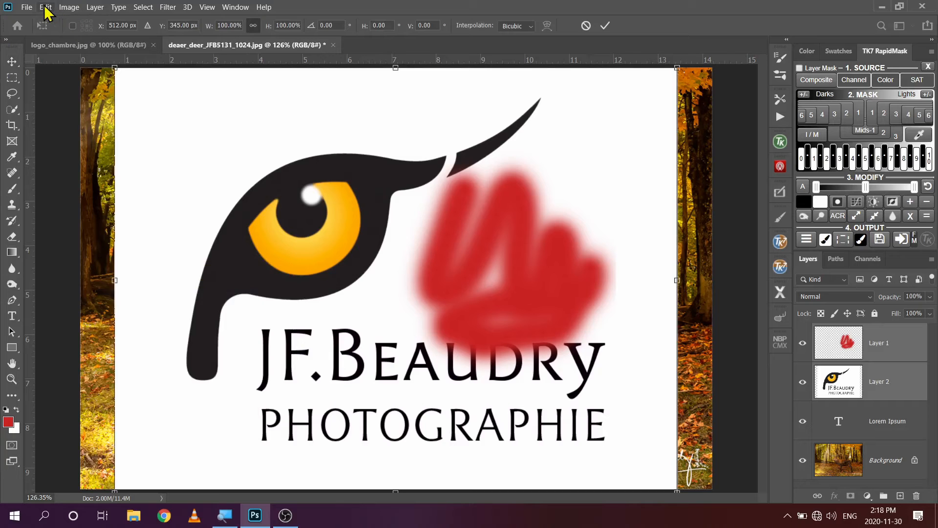
{"action": "left_click", "coordinate": [45, 7]}
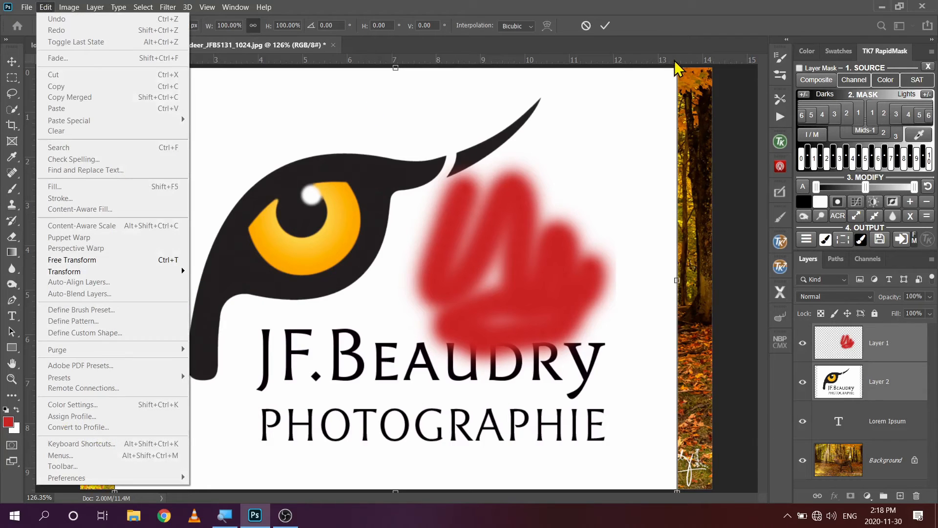
{"action": "left_click", "coordinate": [703, 45]}
{"action": "left_click_drag", "start_coordinate": [677, 68], "coordinate": [680, 177]}
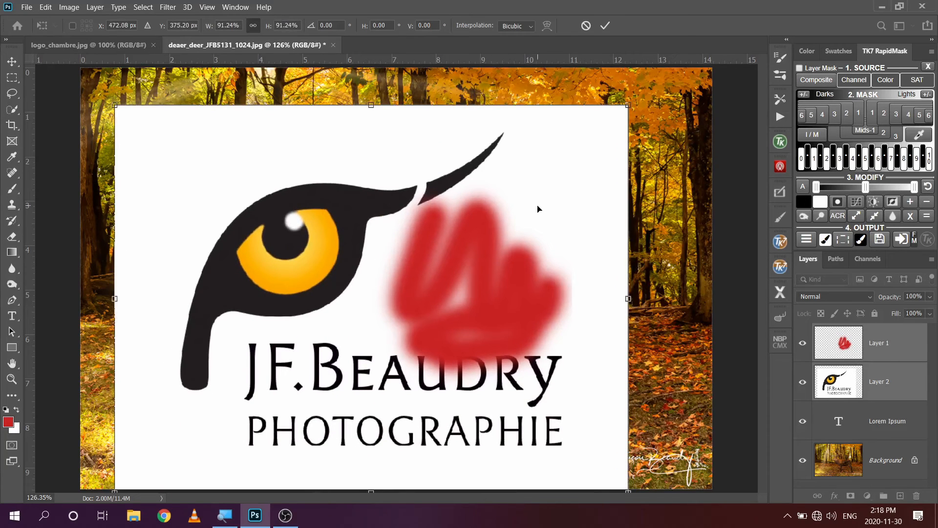
{"action": "left_click_drag", "start_coordinate": [543, 210], "coordinate": [629, 122]}
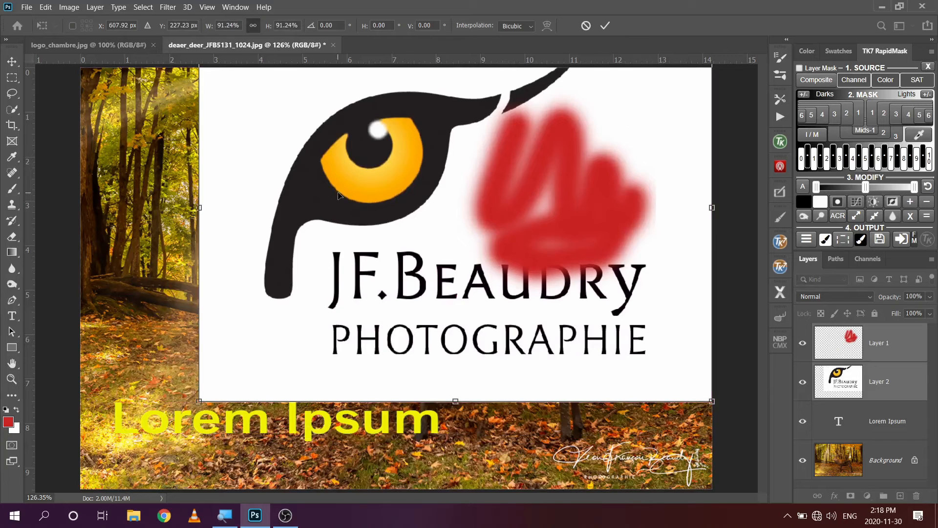
{"action": "key", "text": "Return"}
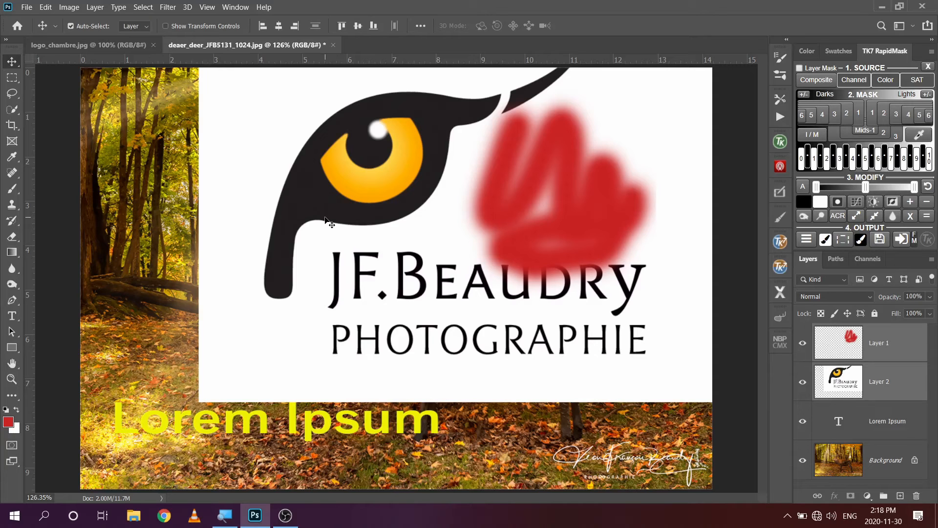
{"action": "key", "text": "ctrl"}
{"action": "key", "text": "ctrl+z"}
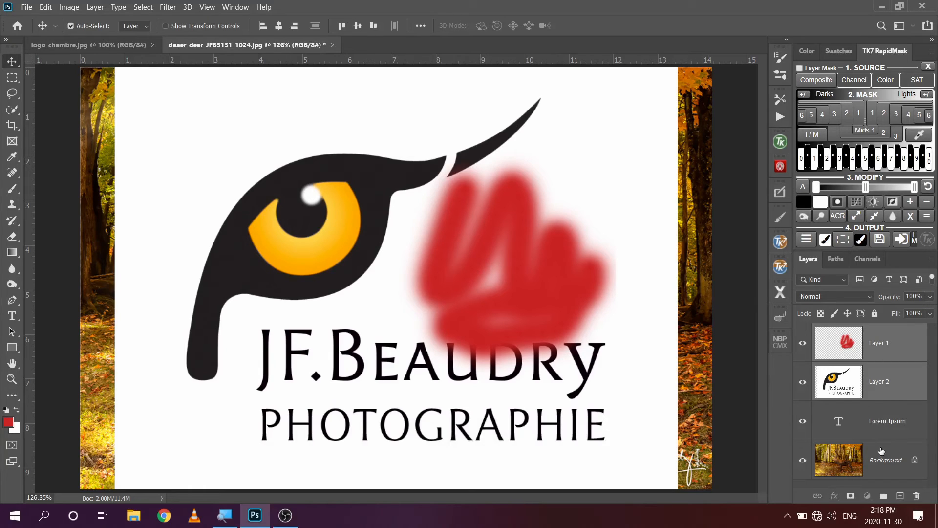
Bring the Lorem Ipsum text layer to the top of the layer stack.
{"action": "left_click", "coordinate": [883, 428]}
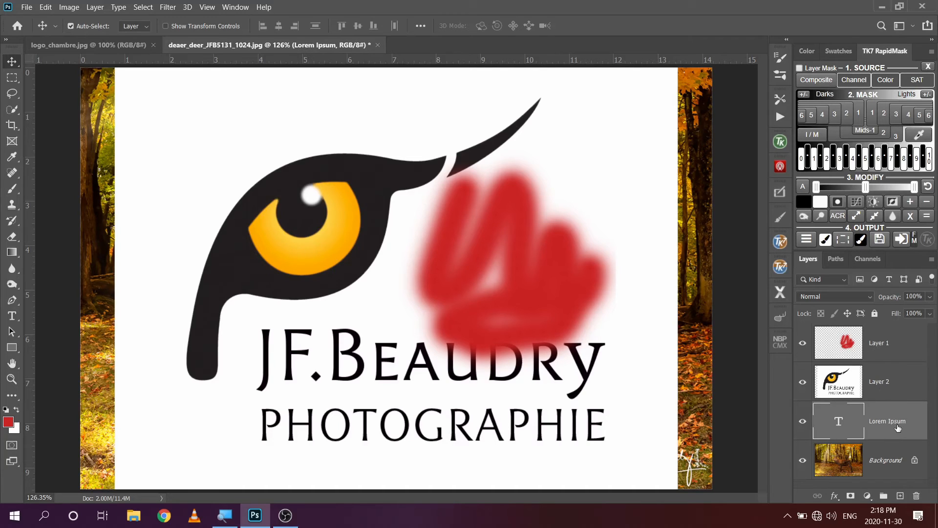
{"action": "left_click_drag", "start_coordinate": [882, 428], "coordinate": [868, 327]}
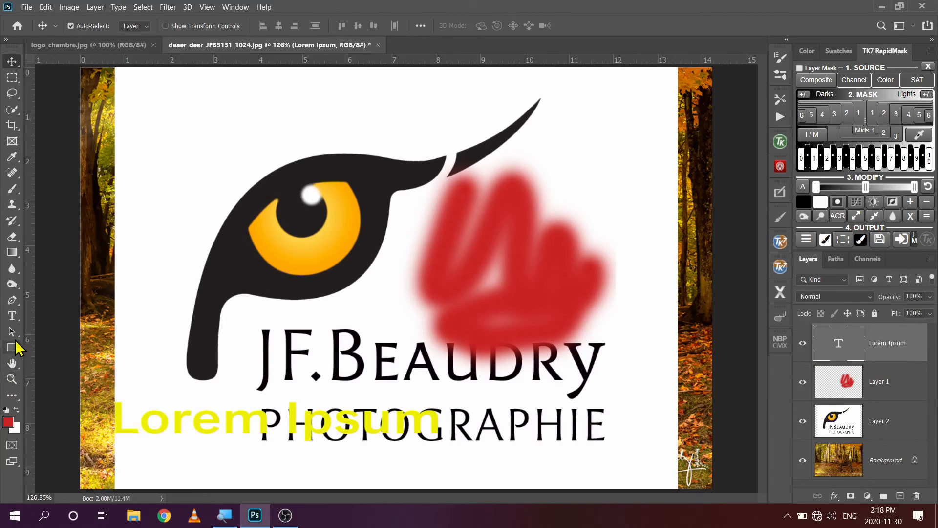
Recolour the Lorem Ipsum text to near-black (060600) and move it above the logo's eye.
{"action": "left_click", "coordinate": [12, 315]}
{"action": "left_click_drag", "start_coordinate": [117, 416], "coordinate": [444, 418]}
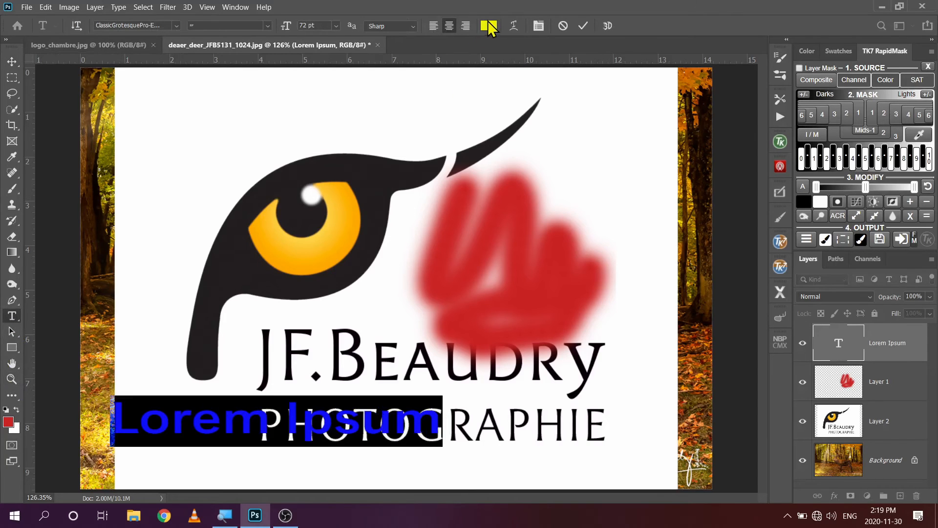
{"action": "left_click", "coordinate": [487, 28]}
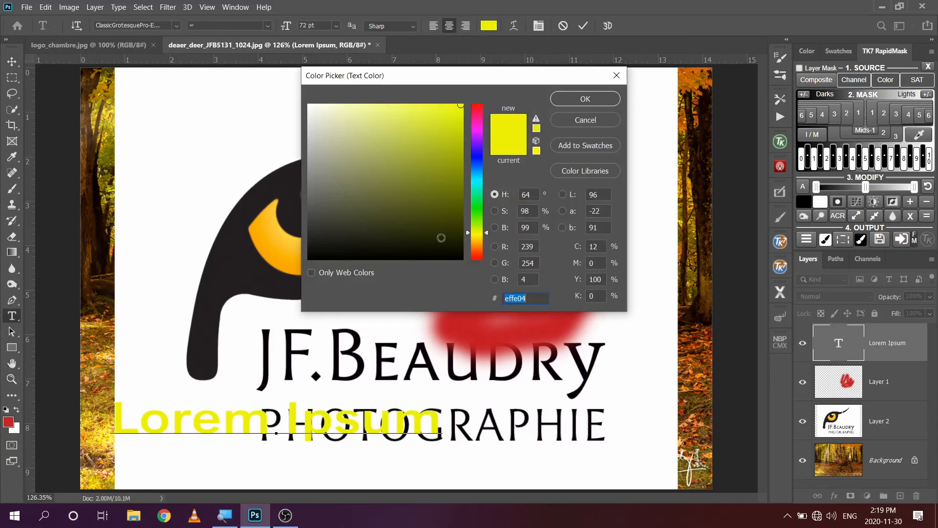
{"action": "left_click", "coordinate": [460, 256]}
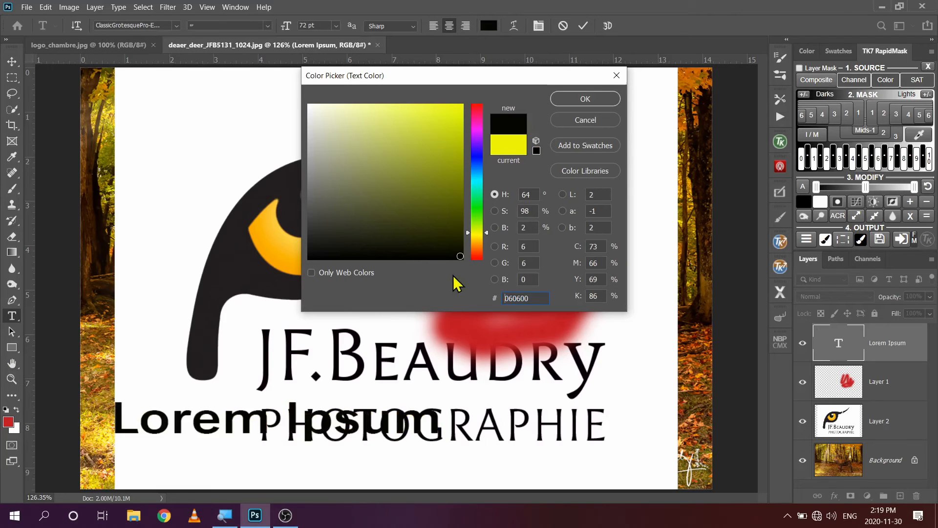
{"action": "left_click", "coordinate": [593, 97]}
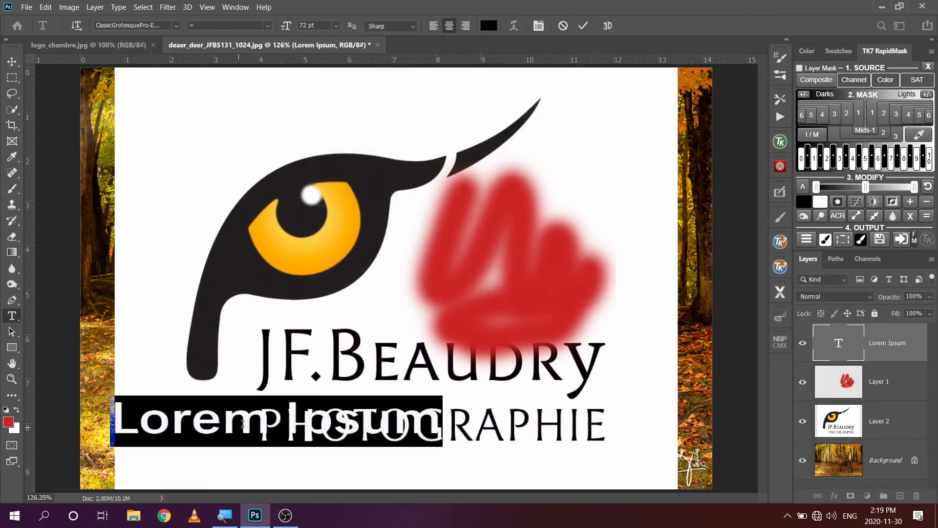
{"action": "left_click", "coordinate": [12, 62]}
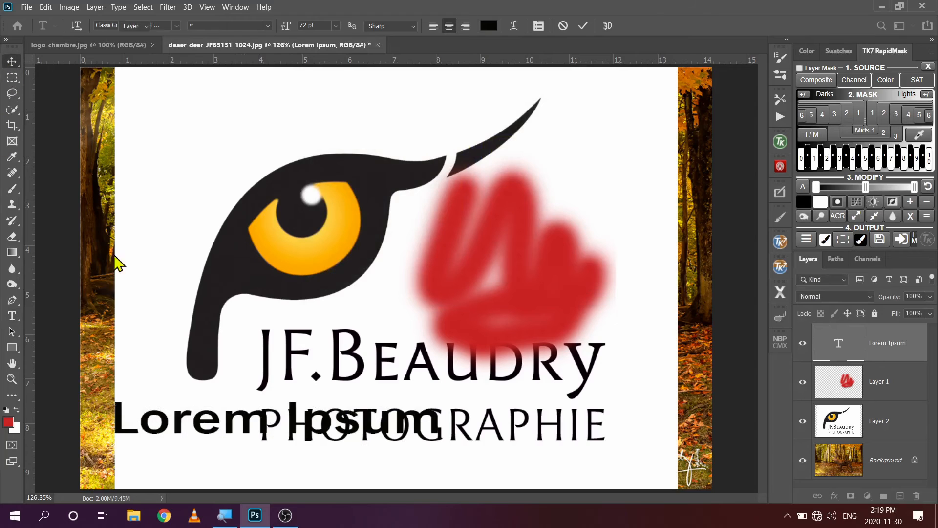
{"action": "left_click_drag", "start_coordinate": [252, 422], "coordinate": [265, 105]}
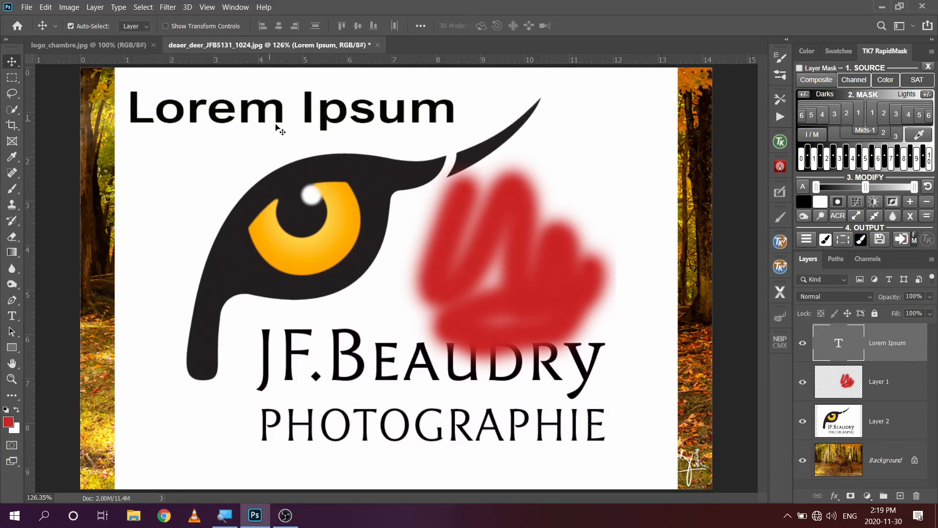
Replace the Lorem Ipsum wording with a first name in lowercase.
{"action": "left_click", "coordinate": [12, 316]}
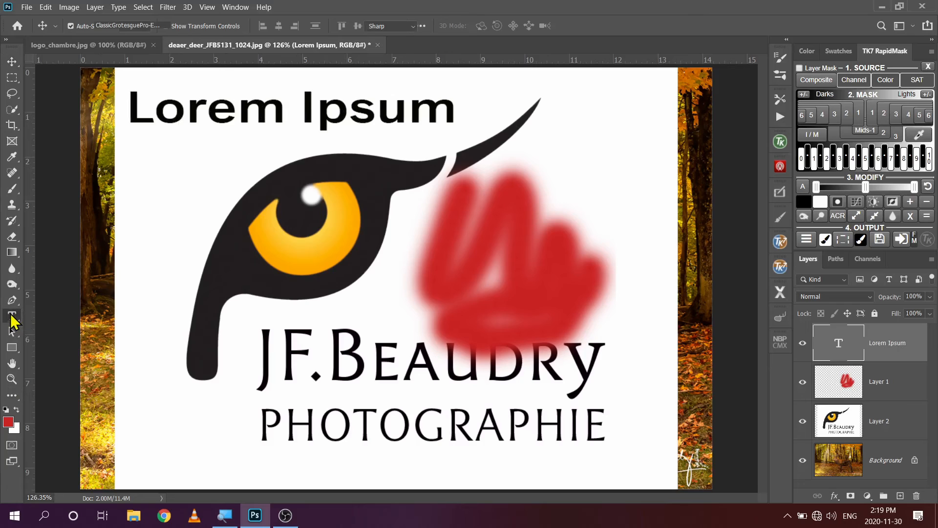
{"action": "left_click_drag", "start_coordinate": [128, 107], "coordinate": [571, 122]}
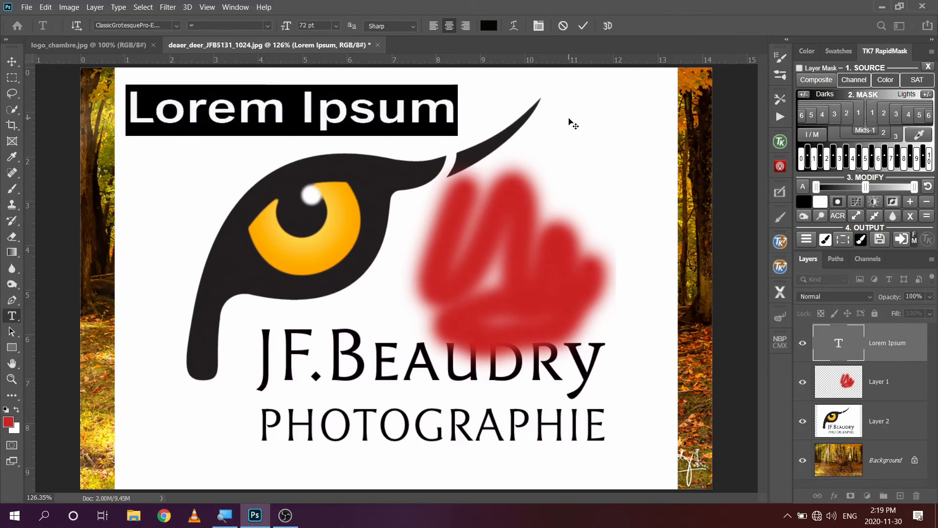
{"action": "type", "text": "jean"}
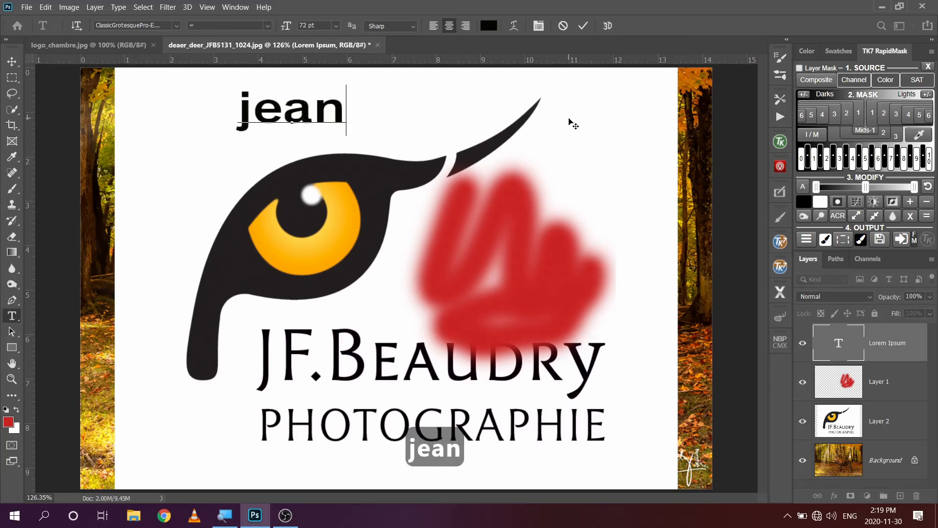
{"action": "key", "text": "Return"}
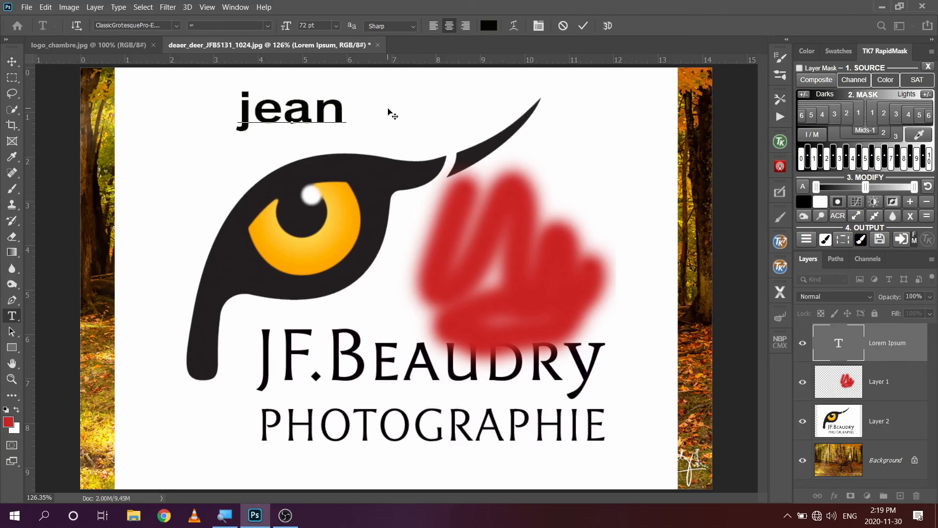
{"action": "left_click", "coordinate": [13, 61]}
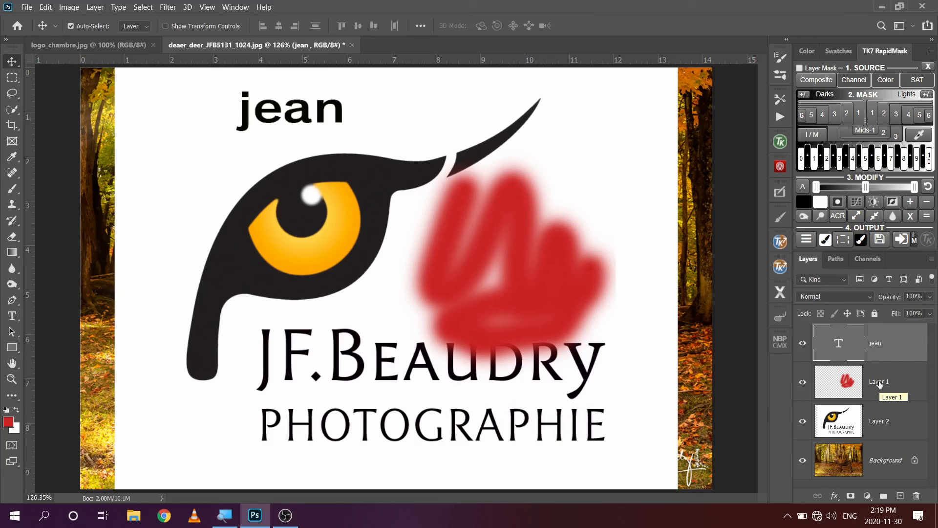
Rename the red scribble layer as rouge.
{"action": "double_click", "coordinate": [901, 394]}
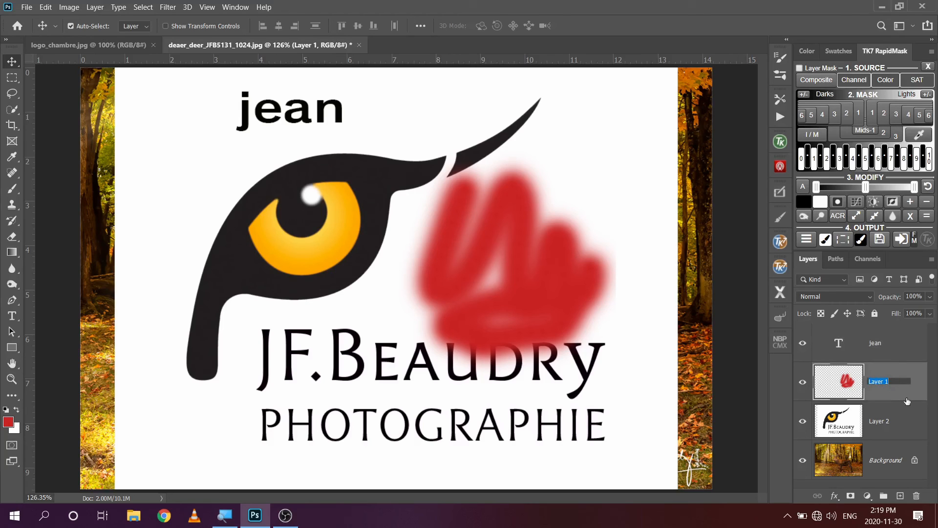
{"action": "type", "text": "r"}
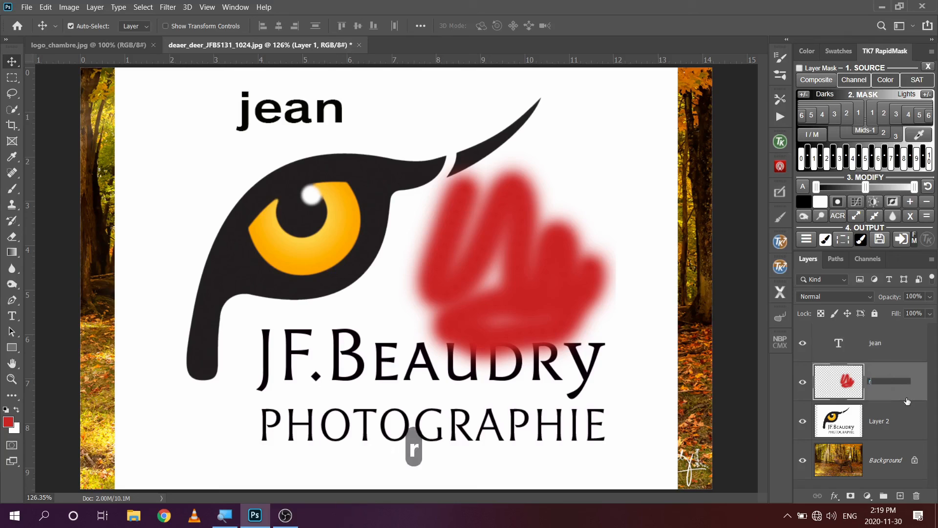
{"action": "type", "text": "ouge"}
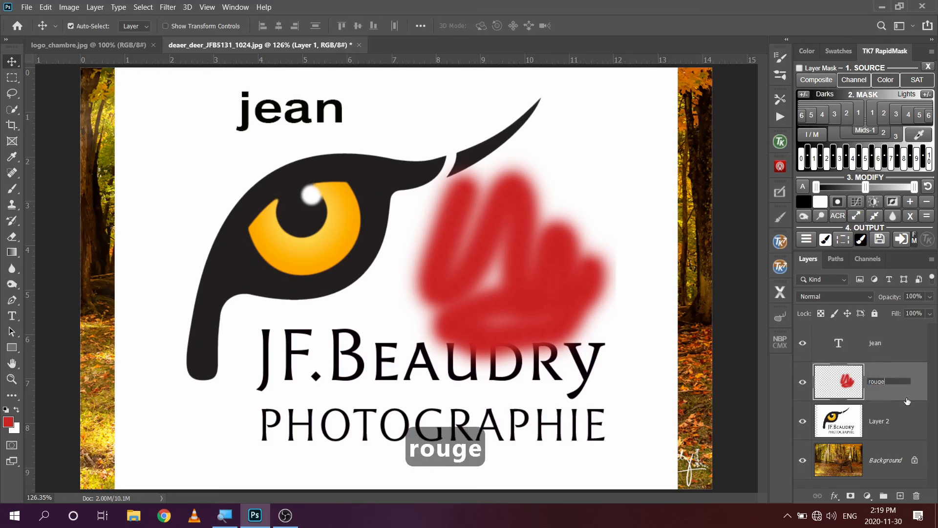
Rename the layer holding the eye logo as logo.
{"action": "double_click", "coordinate": [885, 423]}
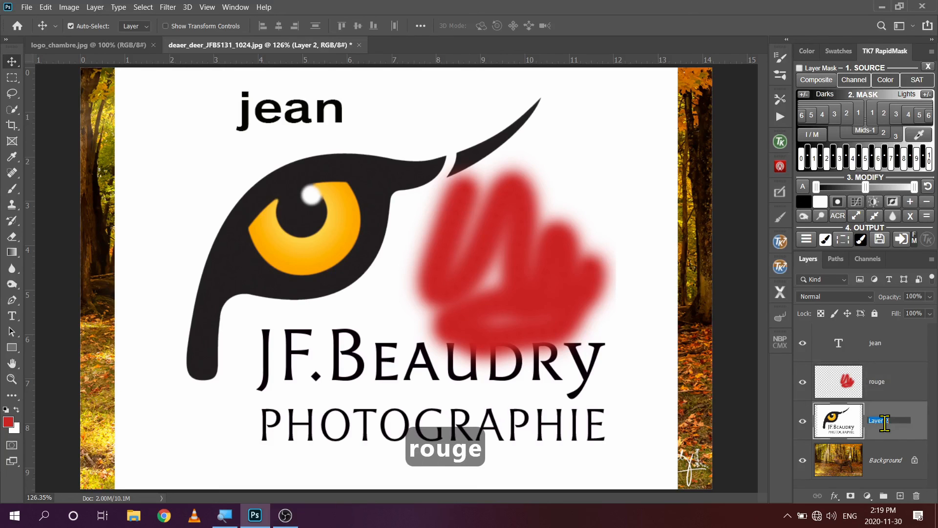
{"action": "type", "text": "lo"}
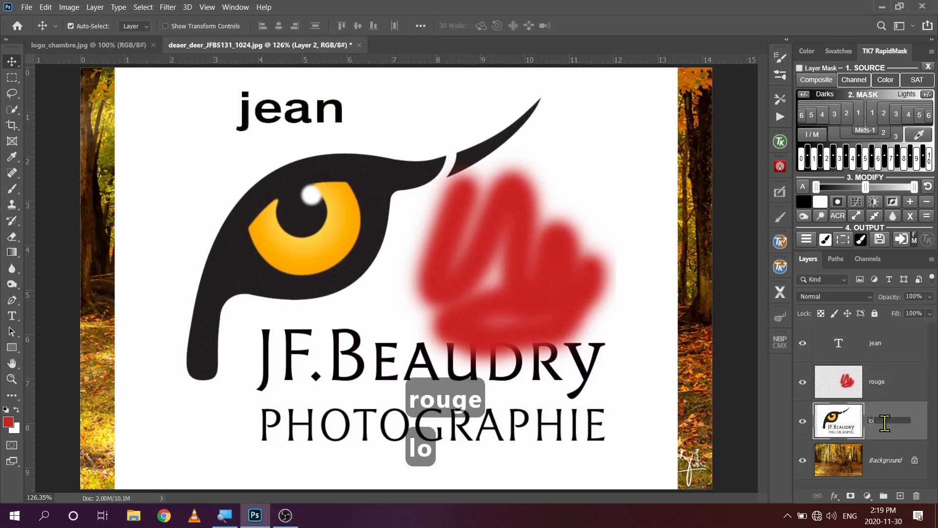
{"action": "type", "text": "go"}
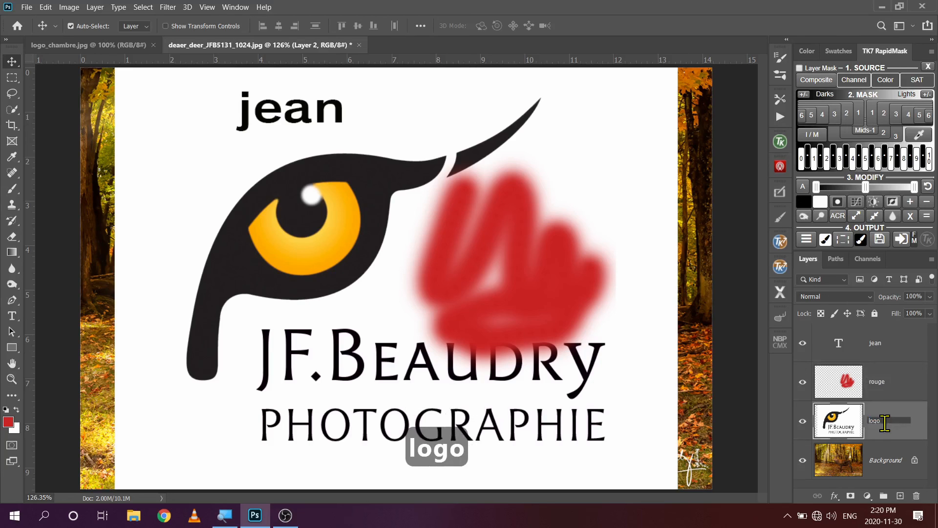
{"action": "key", "text": "Return"}
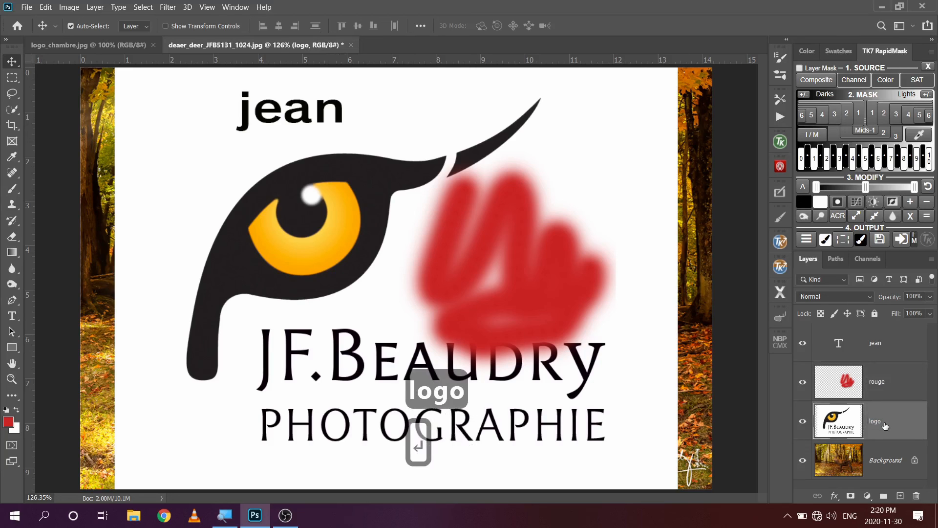